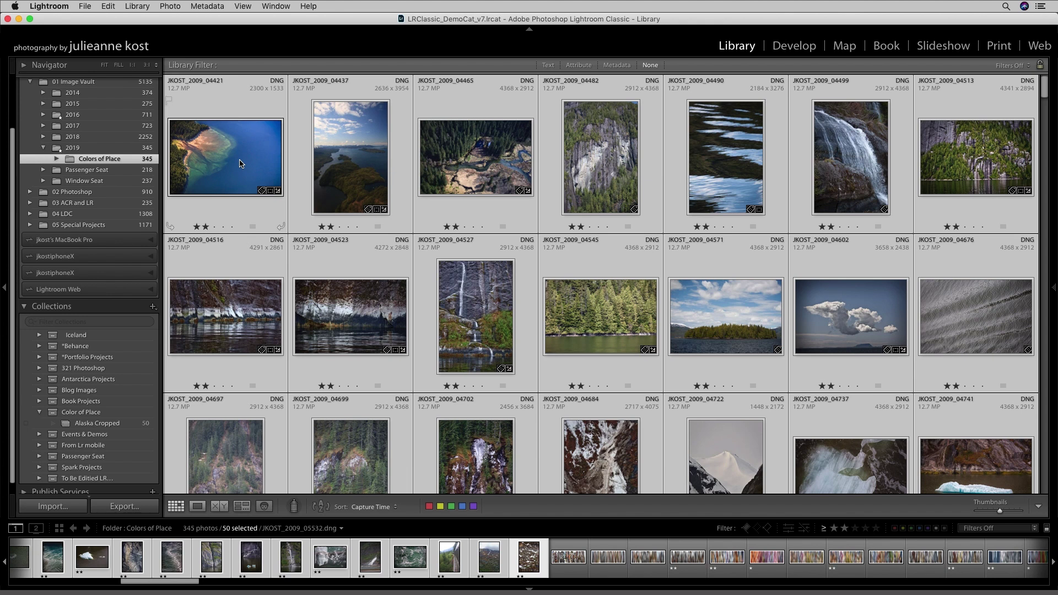
- Create an 'Alaska' collection of the selected photos inside the Color of Place collection set
{"action": "left_click", "coordinate": [153, 306]}
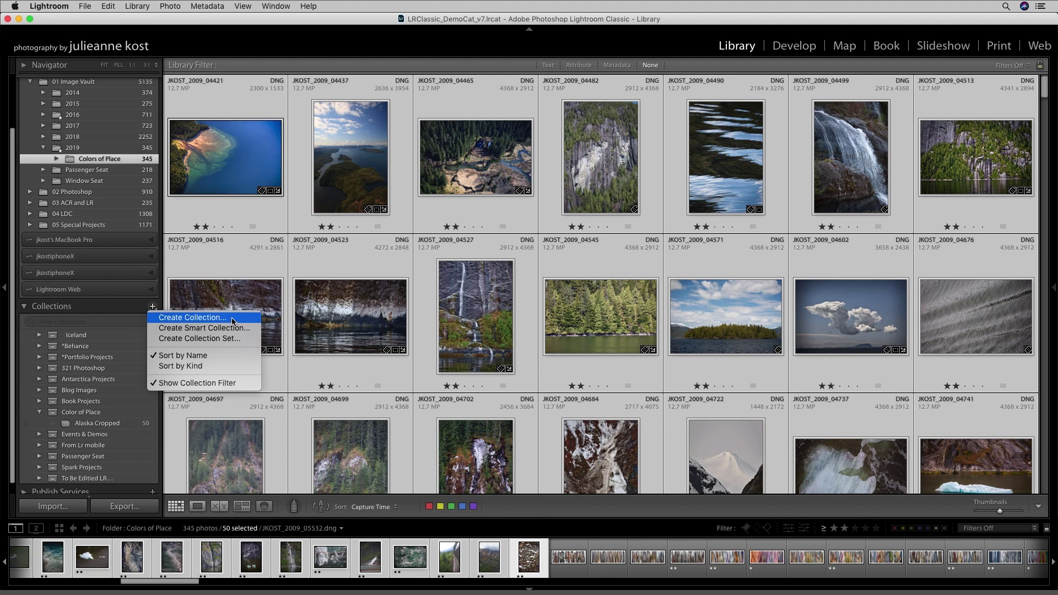
{"action": "left_click", "coordinate": [258, 319]}
{"action": "type", "text": "Alaska"}
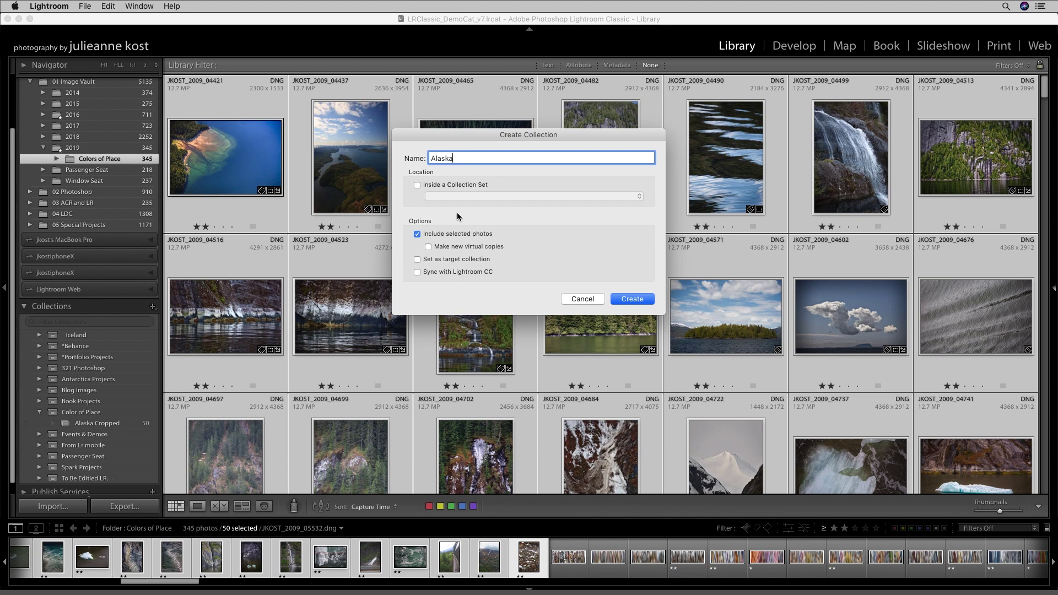
{"action": "left_click", "coordinate": [449, 185]}
{"action": "left_click", "coordinate": [464, 197]}
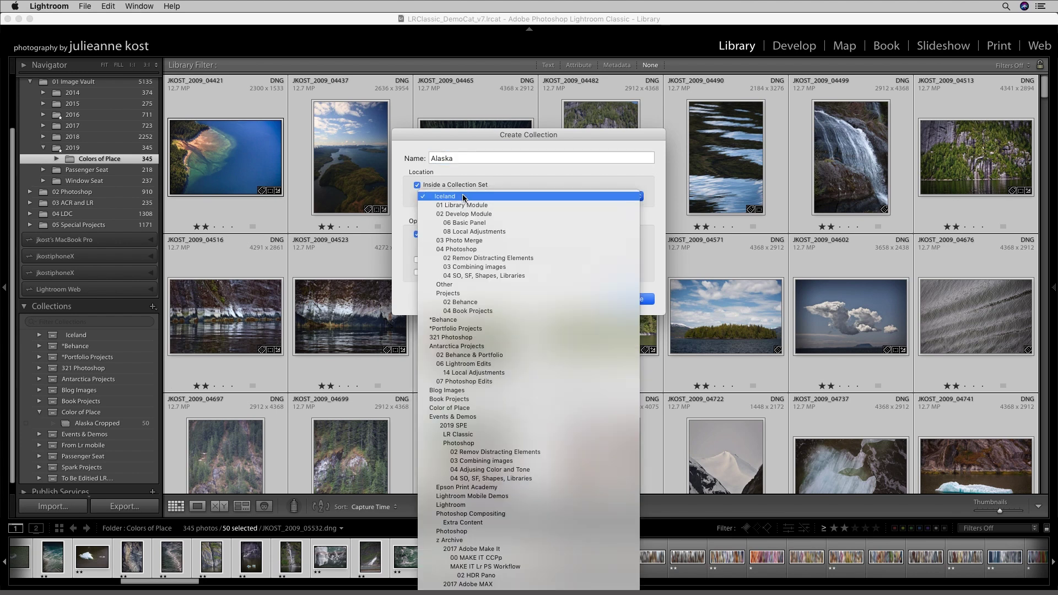
{"action": "left_click", "coordinate": [472, 409]}
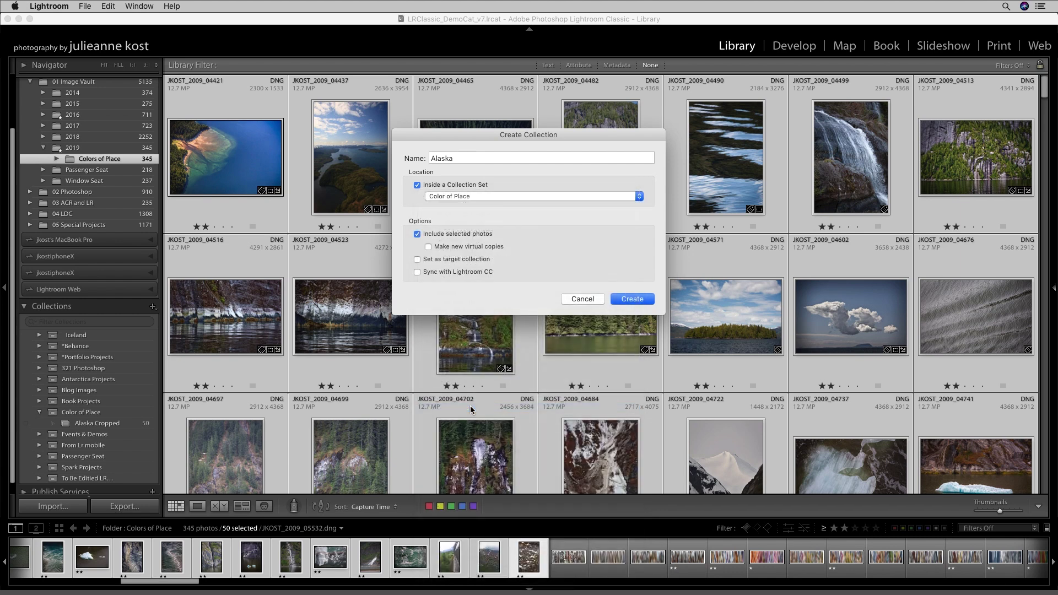
{"action": "left_click", "coordinate": [632, 299]}
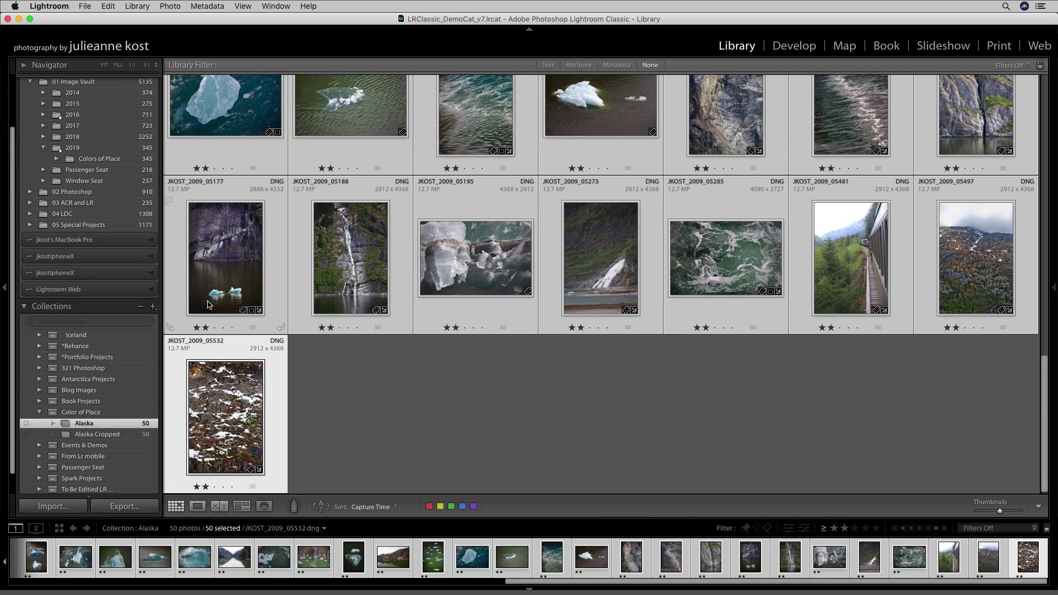
- Select only the first photo, JKOST_2009_04421, and open Lightroom's Preferences
{"action": "scroll", "coordinate": [223, 257], "scroll_direction": "up", "scroll_amount": 10}
{"action": "scroll", "coordinate": [223, 257], "scroll_direction": "up", "scroll_amount": 5}
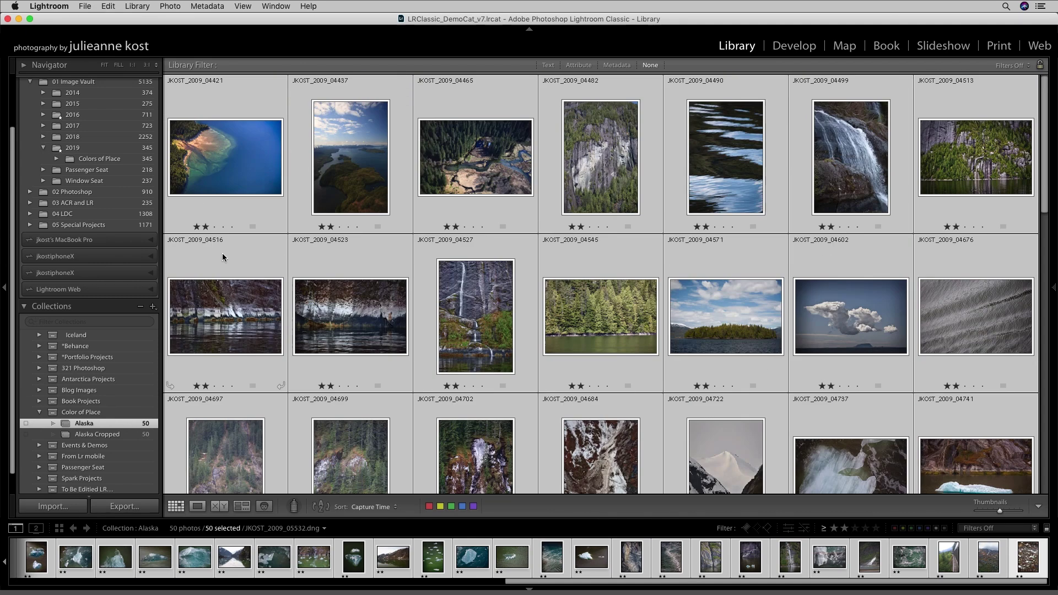
{"action": "left_click", "coordinate": [201, 117]}
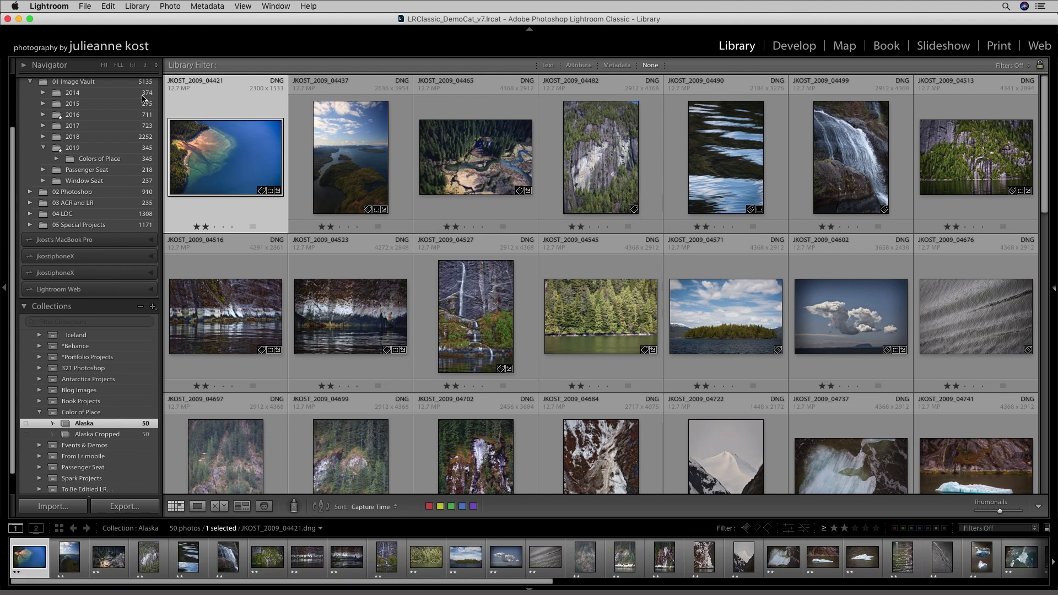
{"action": "left_click", "coordinate": [58, 7]}
{"action": "left_click", "coordinate": [60, 36]}
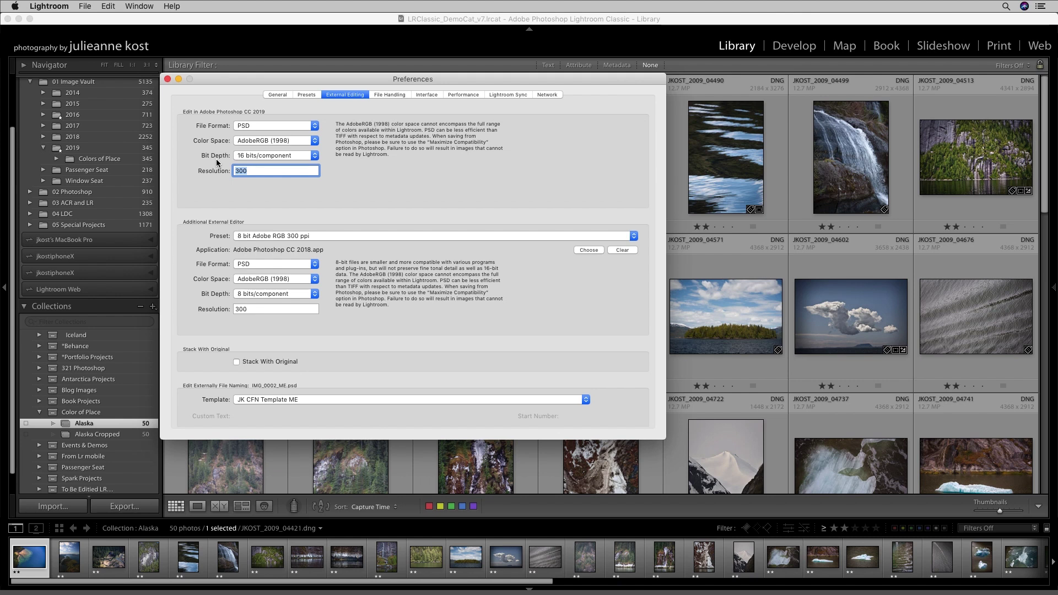
- Close Preferences after reviewing the External Editing settings: PSD, AdobeRGB (1998), 16 bits, 300 resolution
{"action": "left_click", "coordinate": [168, 79]}
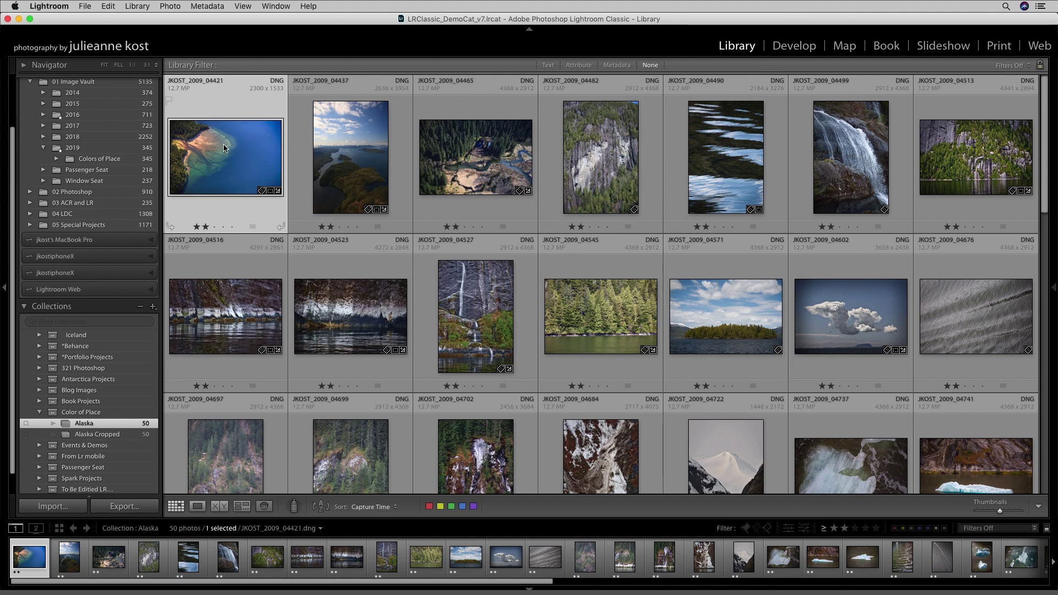
- Edit JKOST_2009_04421 in Adobe Photoshop CC 2019
{"action": "left_click", "coordinate": [170, 6]}
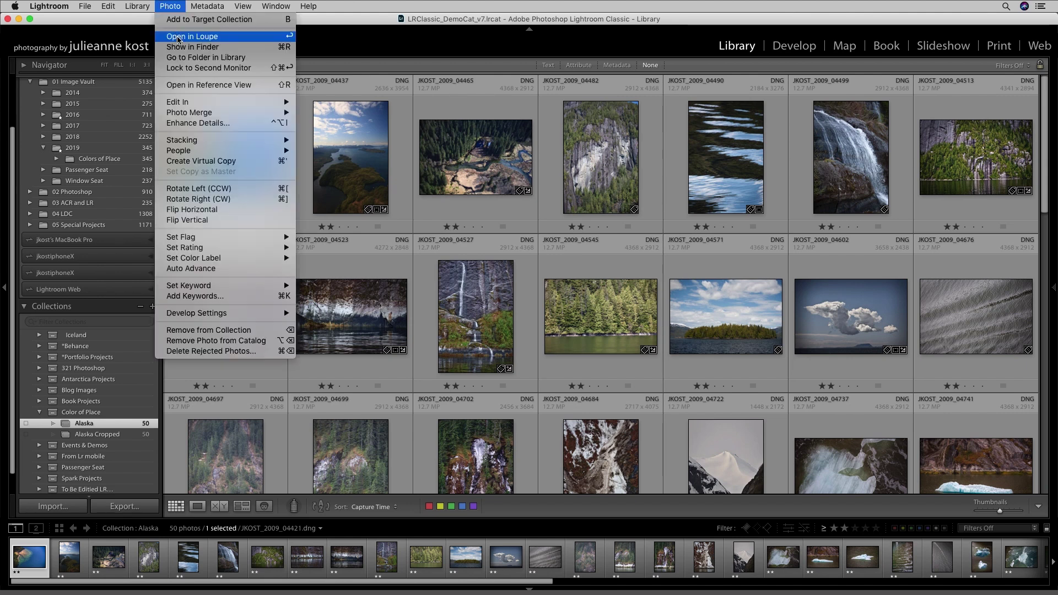
{"action": "mouse_move", "coordinate": [203, 103]}
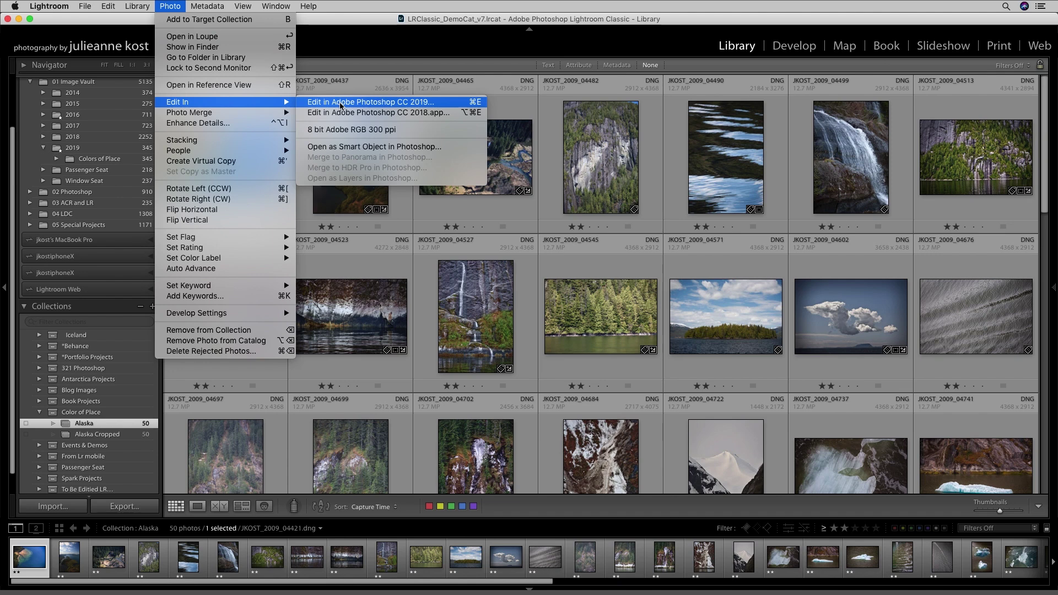
{"action": "left_click", "coordinate": [339, 102]}
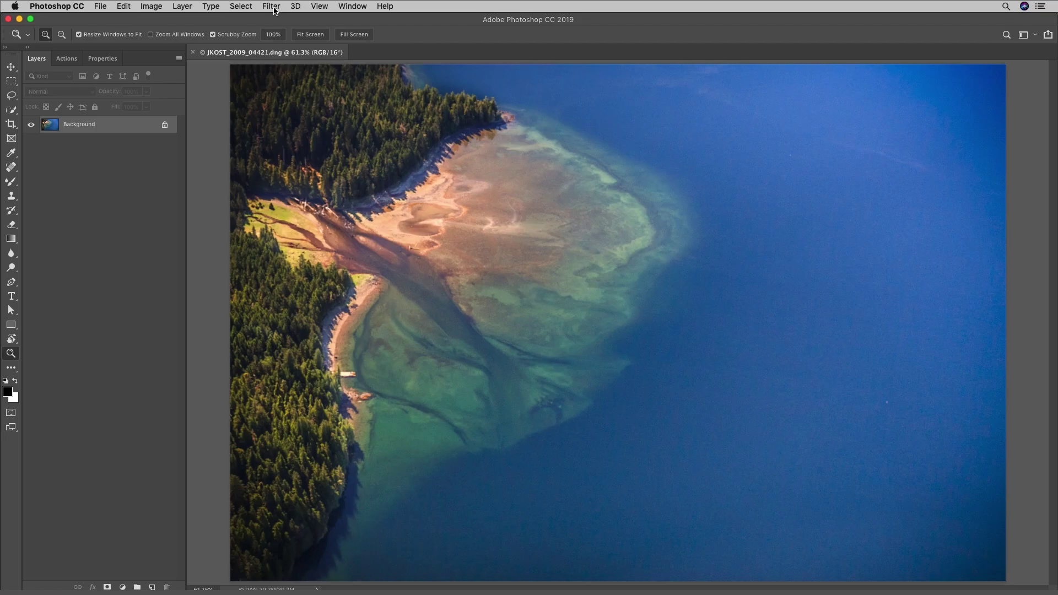
- Choose the Path Blur filter from the Blur Gallery
{"action": "left_click", "coordinate": [271, 7]}
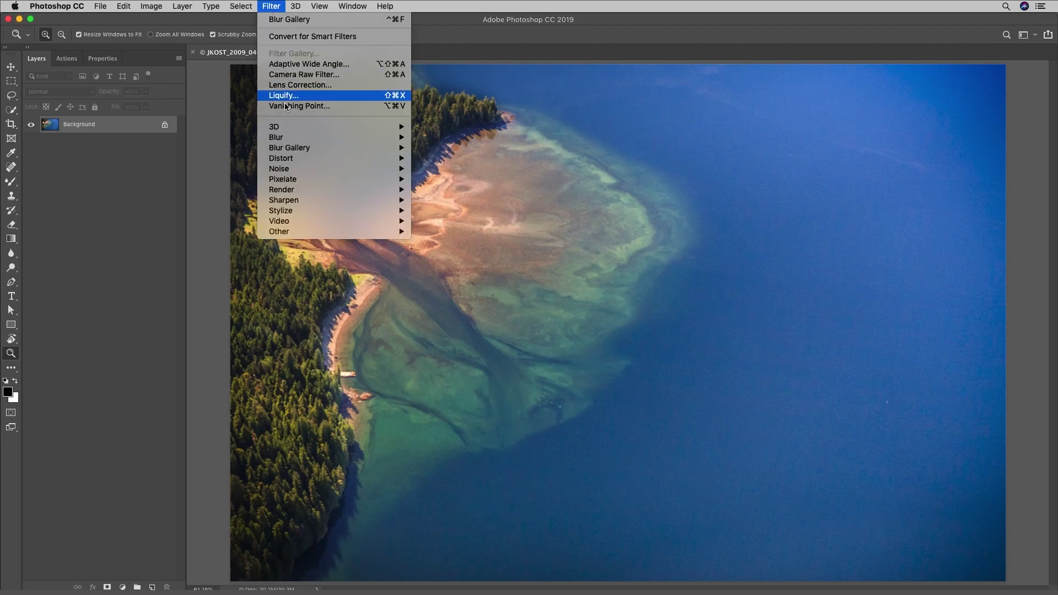
{"action": "mouse_move", "coordinate": [330, 147]}
{"action": "left_click", "coordinate": [450, 179]}
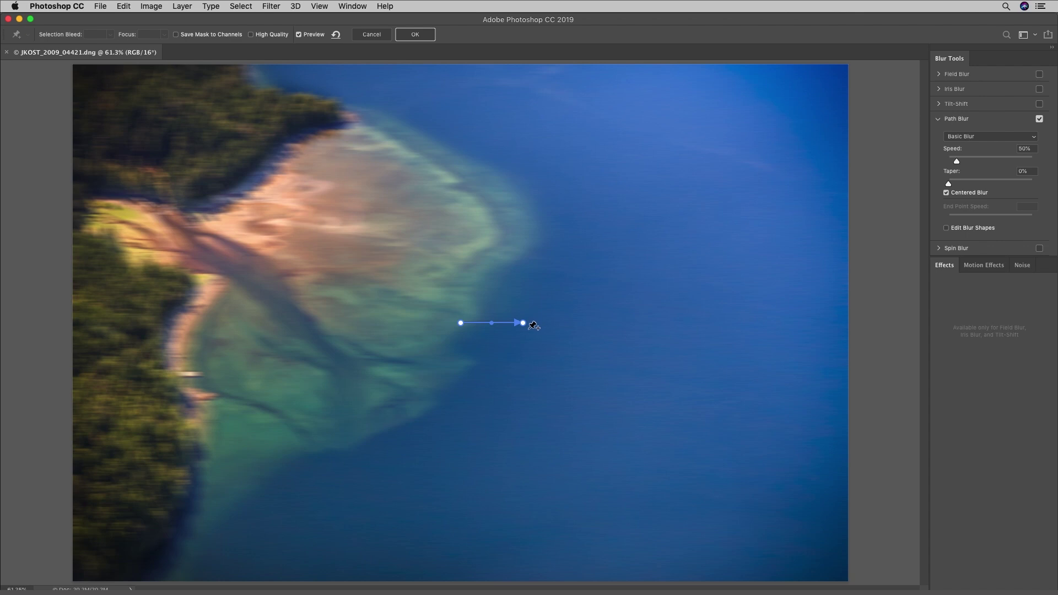
- Apply a vertical path blur at 500% speed, comparing against the original first
{"action": "left_click_drag", "start_coordinate": [523, 322], "coordinate": [461, 179]}
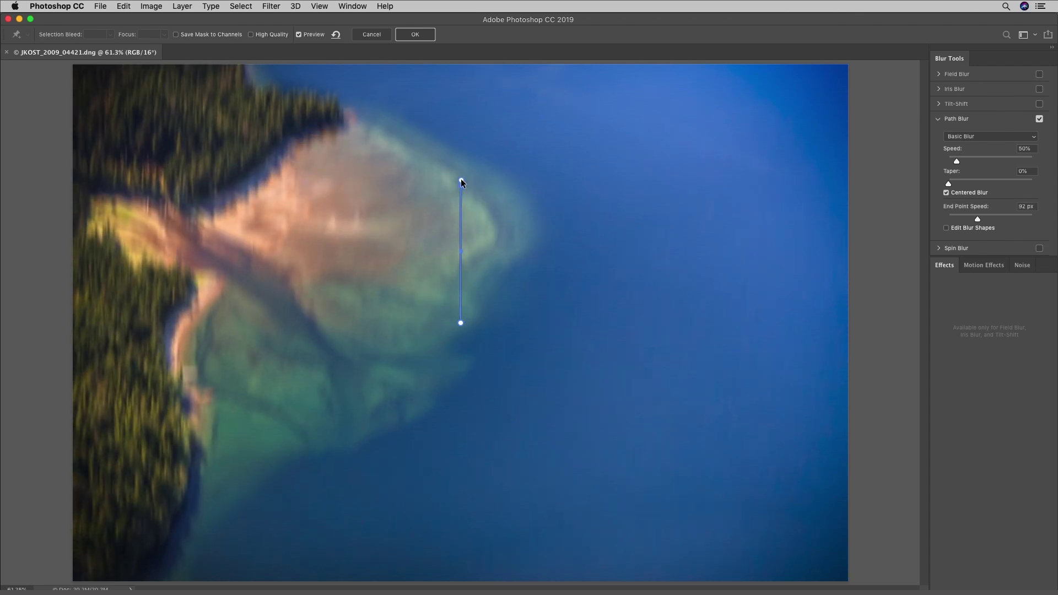
{"action": "left_click_drag", "start_coordinate": [957, 161], "coordinate": [1049, 162]}
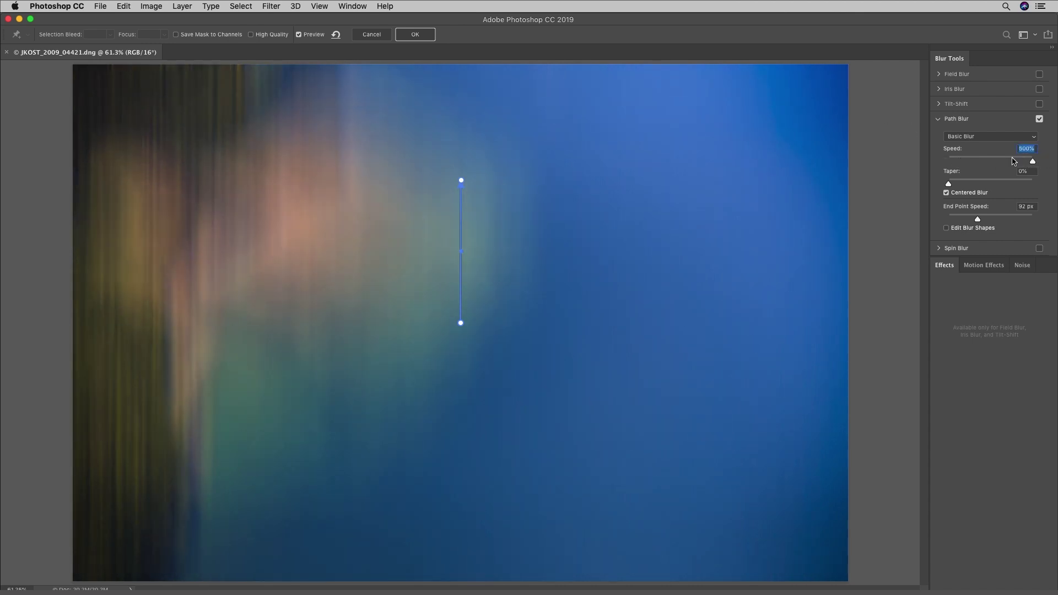
{"action": "key", "text": "p"}
{"action": "left_click", "coordinate": [416, 35]}
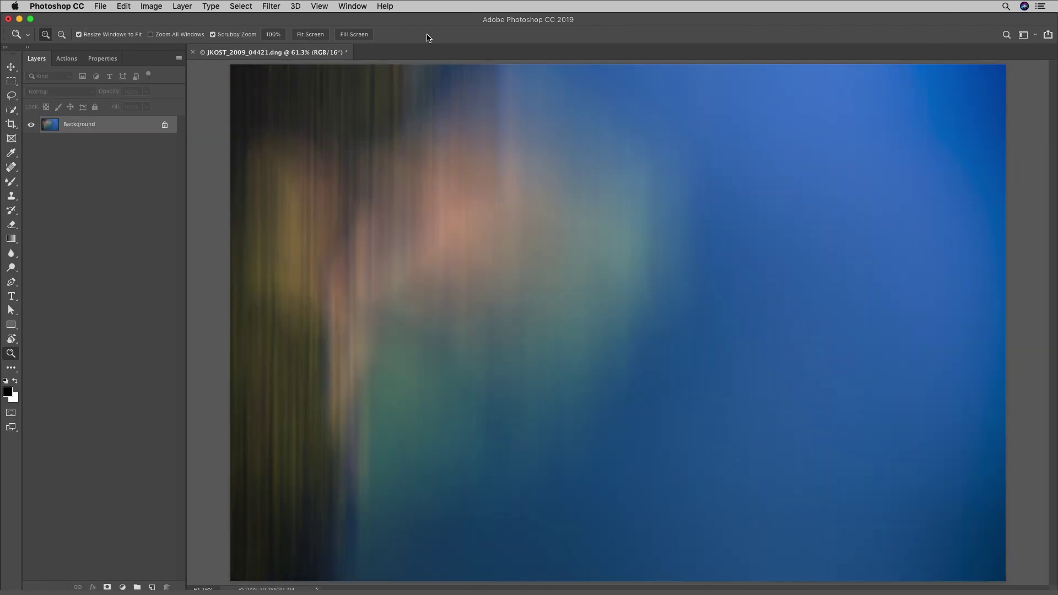
- Repeat the path blur on the photo a second time
{"action": "left_click", "coordinate": [271, 6]}
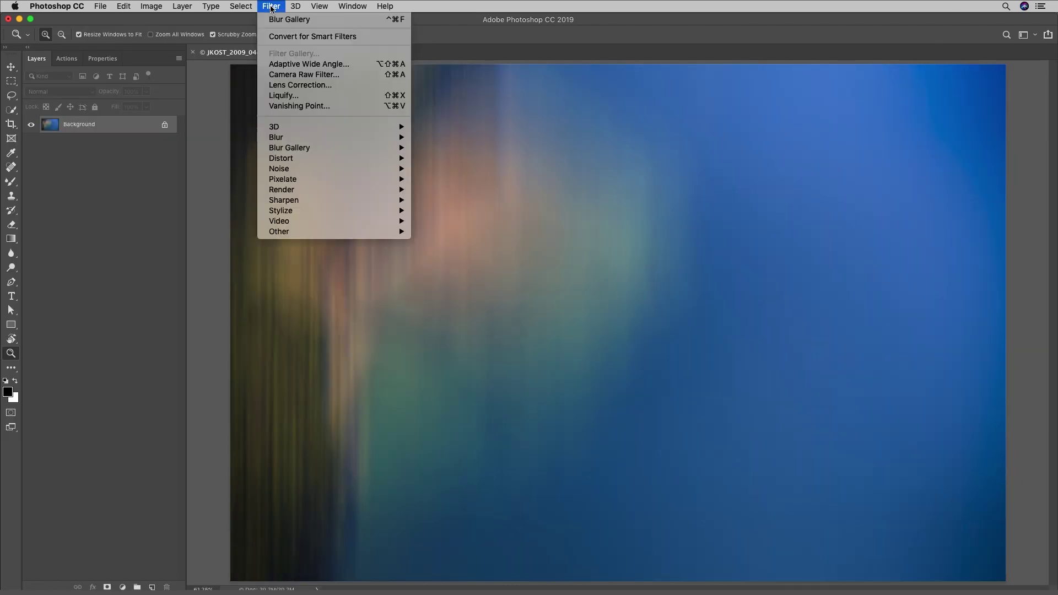
{"action": "left_click", "coordinate": [325, 20]}
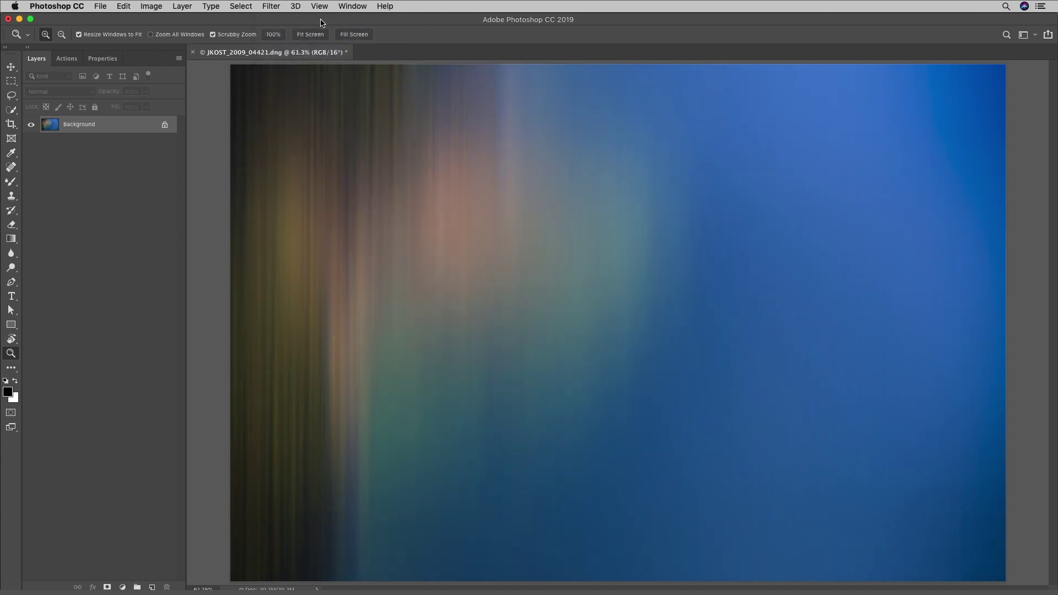
{"action": "left_click", "coordinate": [13, 126]}
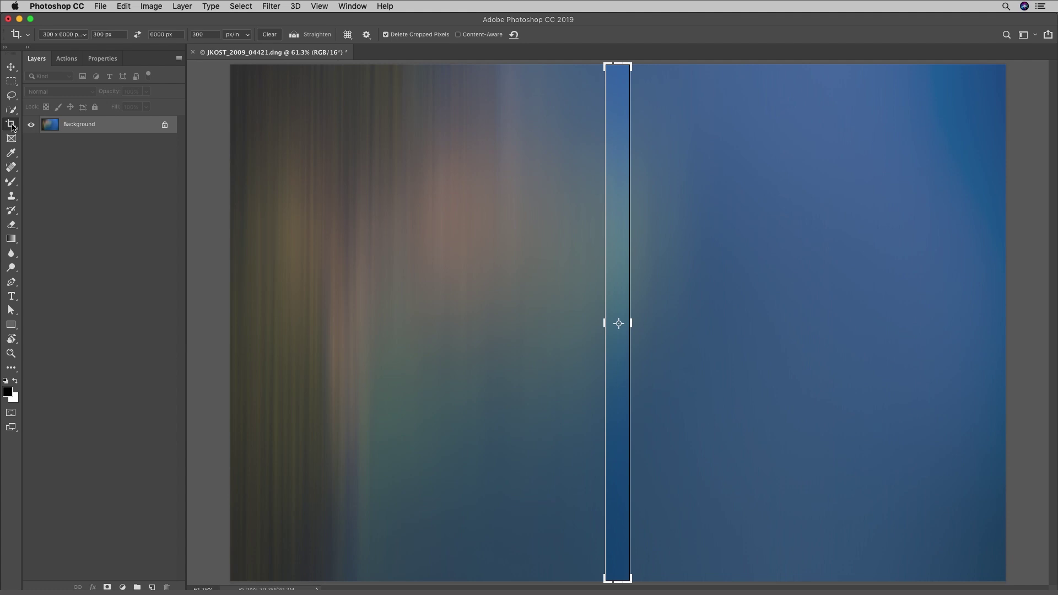
- Crop the image to a 300 × 6000 px strip at 300 ppi, shifting the framed area
{"action": "left_click", "coordinate": [78, 35]}
{"action": "mouse_move", "coordinate": [75, 8]}
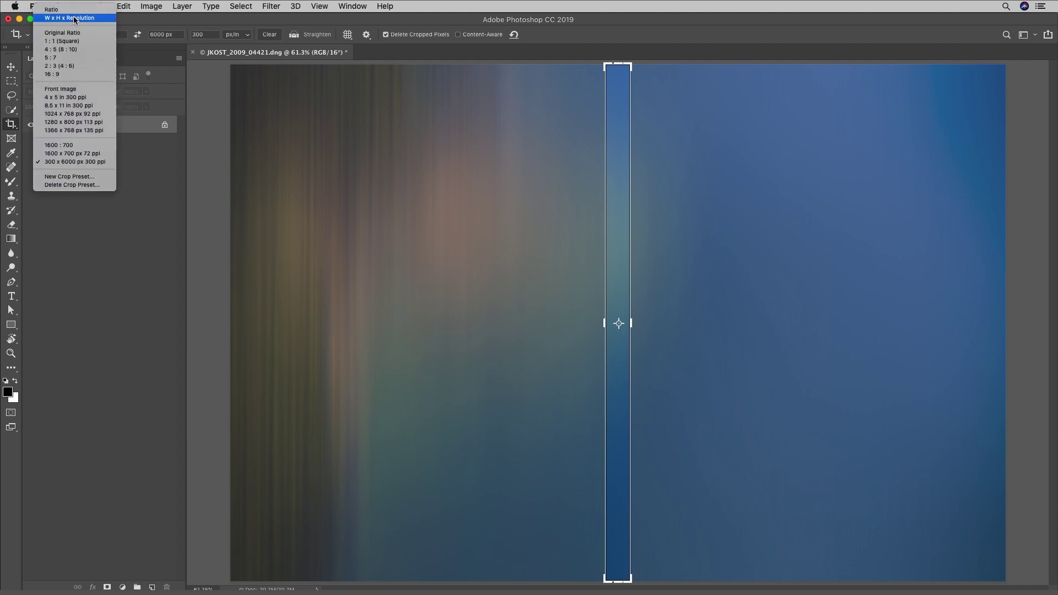
{"action": "left_click", "coordinate": [80, 18]}
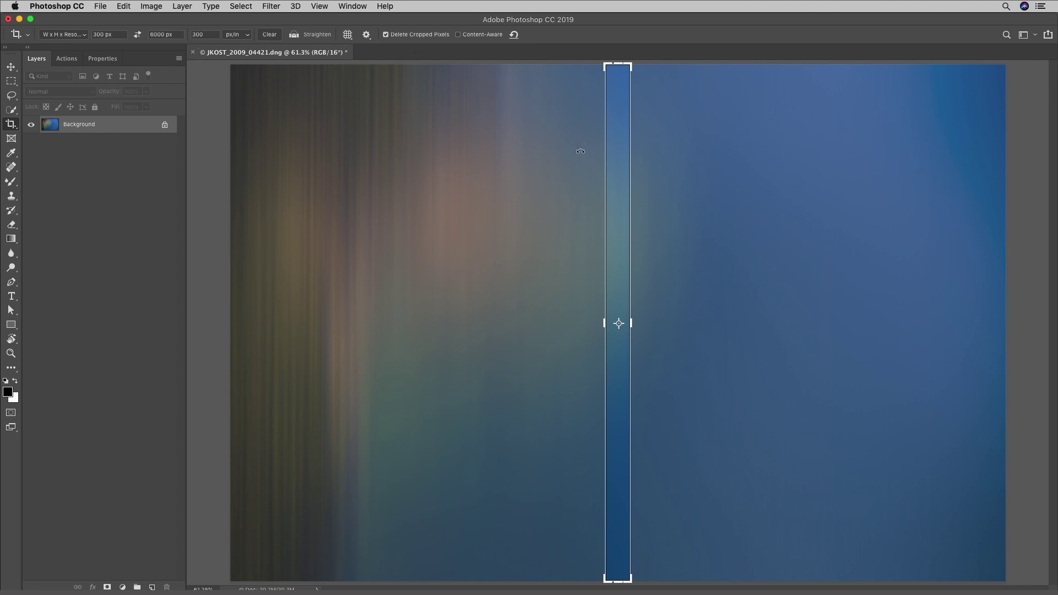
{"action": "left_click", "coordinate": [624, 158]}
{"action": "left_click_drag", "start_coordinate": [621, 156], "coordinate": [831, 157]}
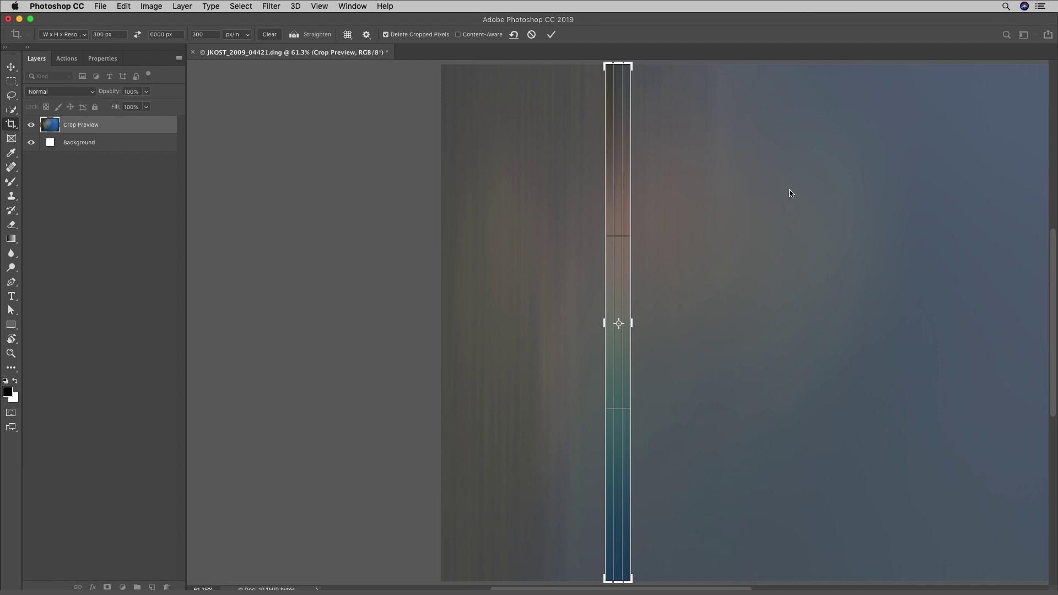
{"action": "key", "text": "Return"}
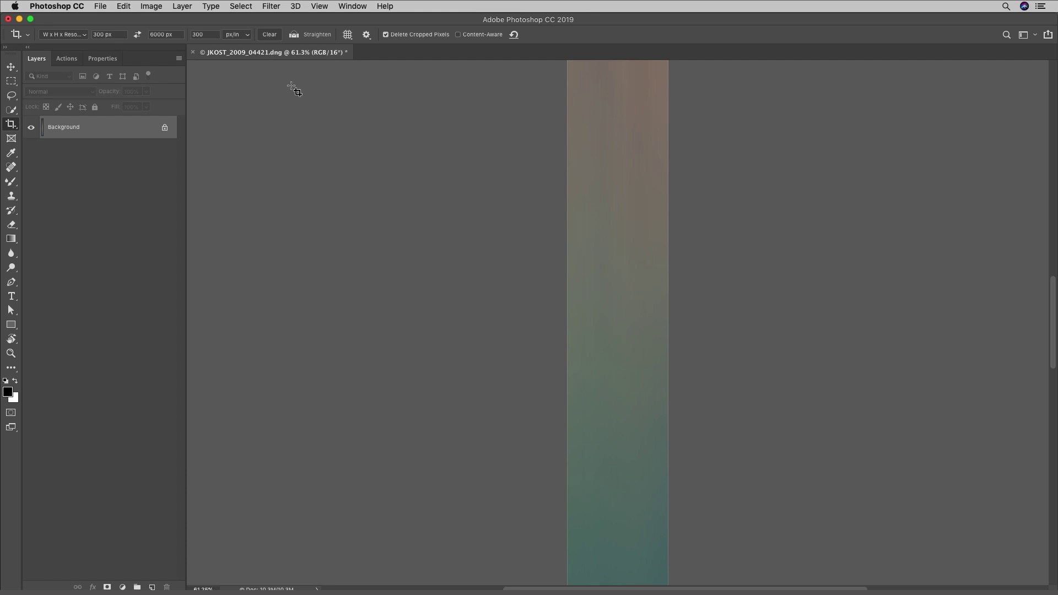
- Save the strip as JKOST_2009_04421_ME.psd, close it, and show Lightroom's Alaska Cropped collection
{"action": "left_click", "coordinate": [102, 8]}
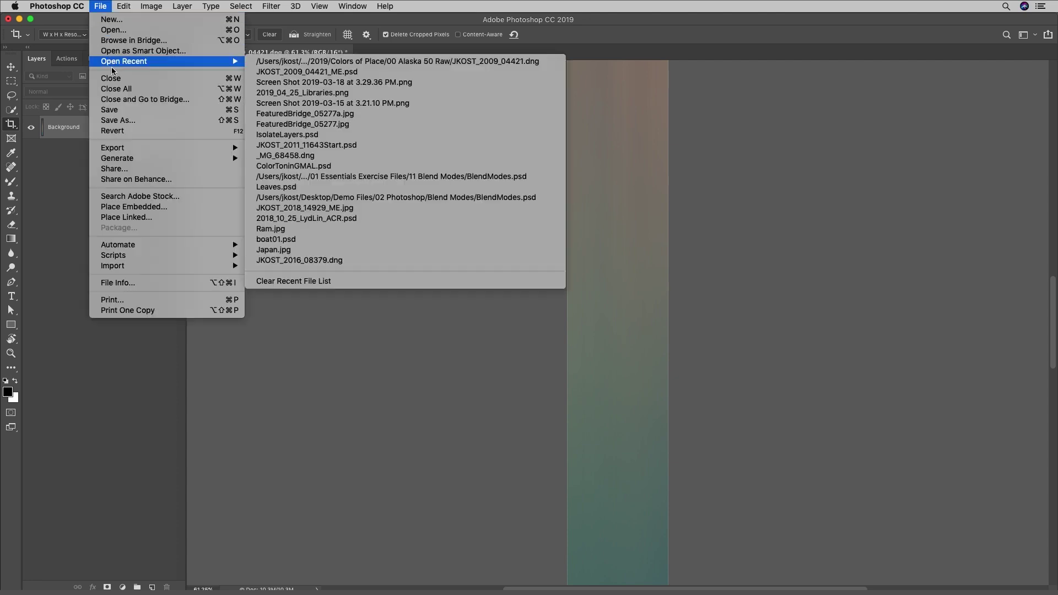
{"action": "left_click", "coordinate": [117, 109]}
{"action": "left_click", "coordinate": [100, 7]}
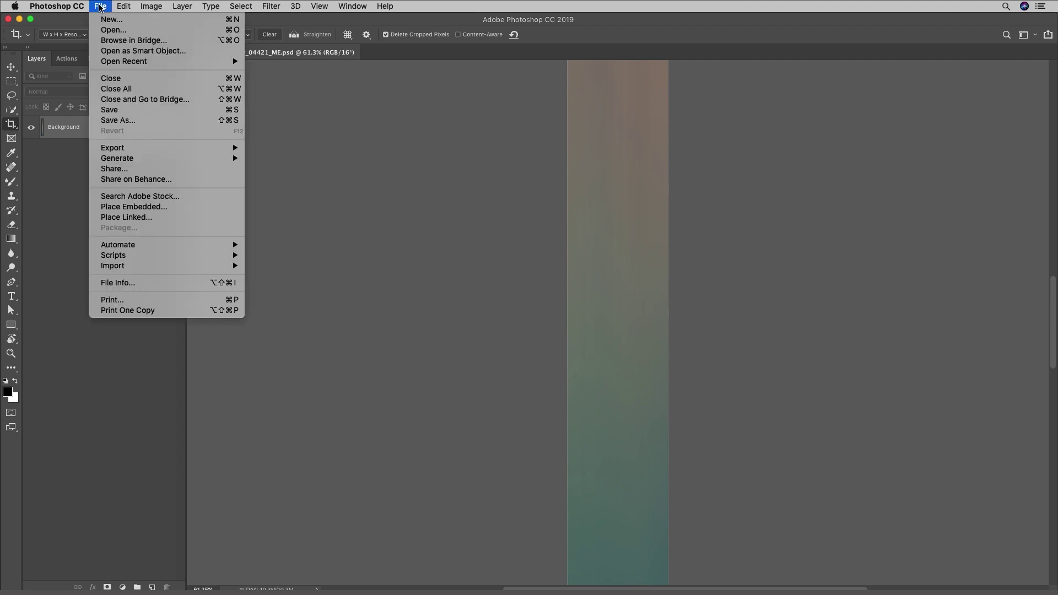
{"action": "left_click", "coordinate": [110, 80]}
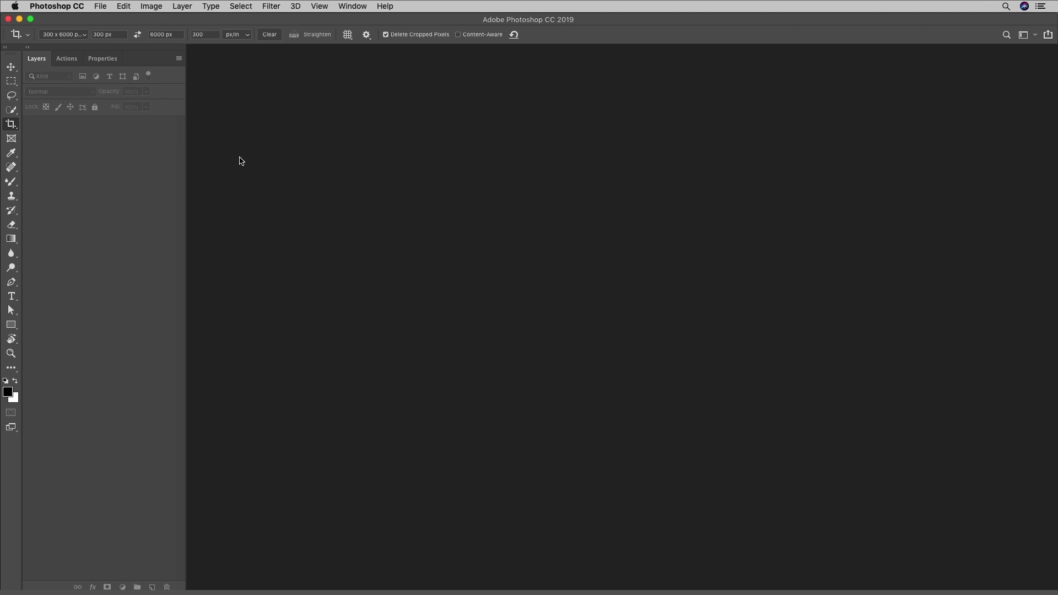
{"action": "key", "text": "cmd+Tab"}
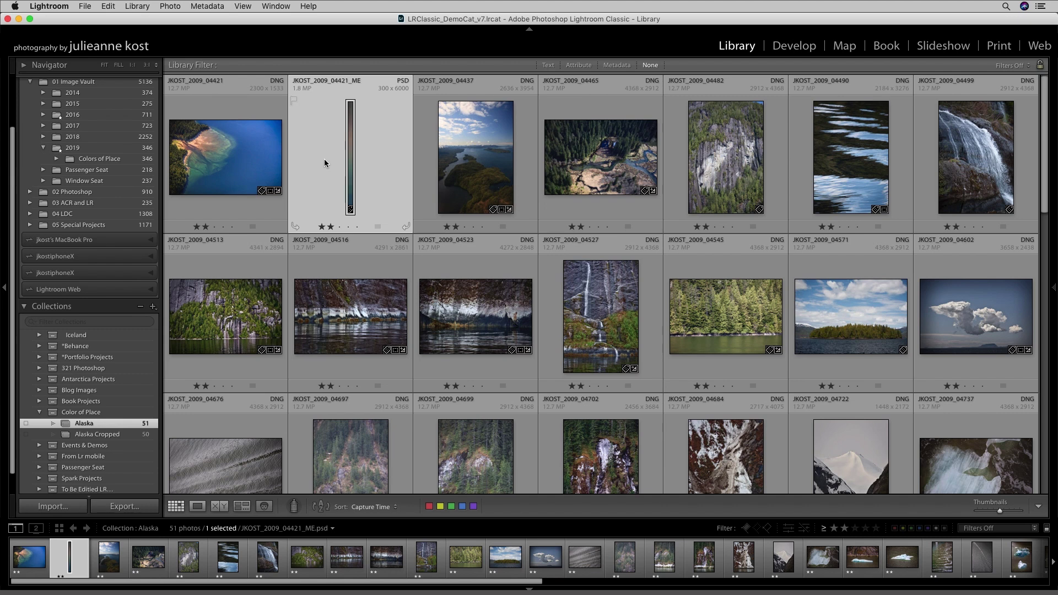
{"action": "left_click", "coordinate": [128, 436]}
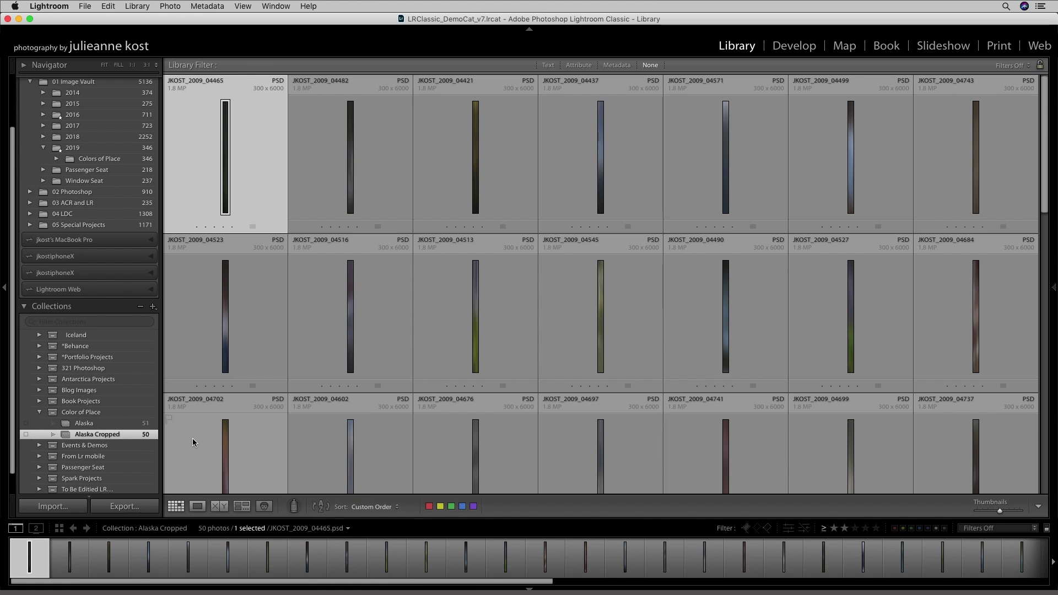
- Select all 50 Alaska Cropped strips and view them side by side in Survey view
{"action": "key", "text": "super+a"}
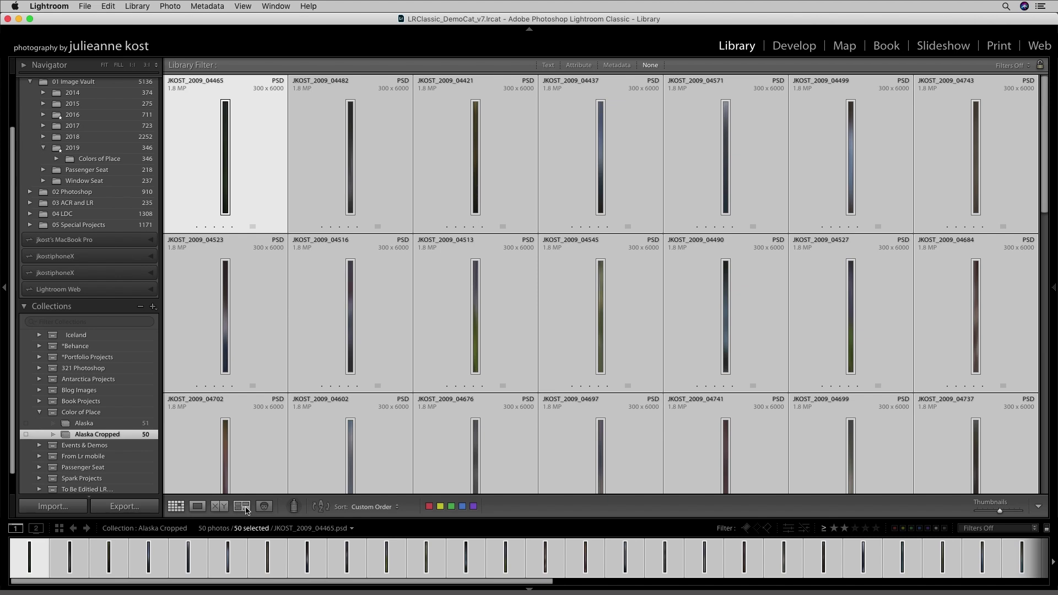
{"action": "key", "text": "n"}
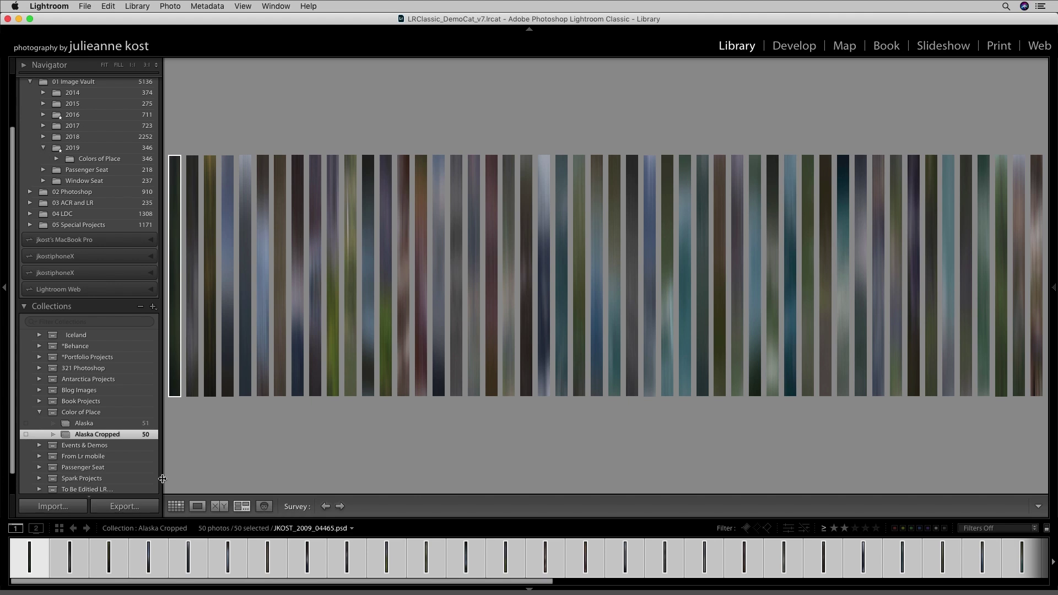
- Move the fifth strip to third and the eighth one place left, then open Export
{"action": "mouse_move", "coordinate": [260, 325]}
{"action": "mouse_move", "coordinate": [262, 325]}
{"action": "left_mouse_down"}
{"action": "mouse_move", "coordinate": [248, 317]}
{"action": "mouse_move", "coordinate": [226, 328]}
{"action": "left_mouse_up"}
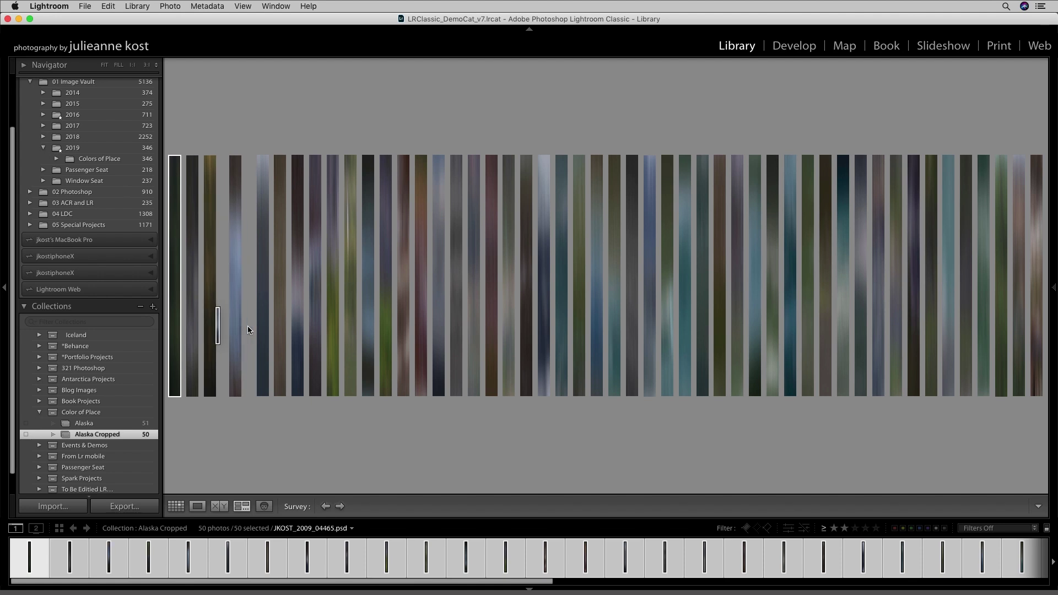
{"action": "mouse_move", "coordinate": [297, 337]}
{"action": "mouse_move", "coordinate": [297, 336]}
{"action": "left_mouse_down"}
{"action": "mouse_move", "coordinate": [276, 325]}
{"action": "mouse_move", "coordinate": [489, 334]}
{"action": "mouse_move", "coordinate": [408, 330]}
{"action": "left_mouse_up"}
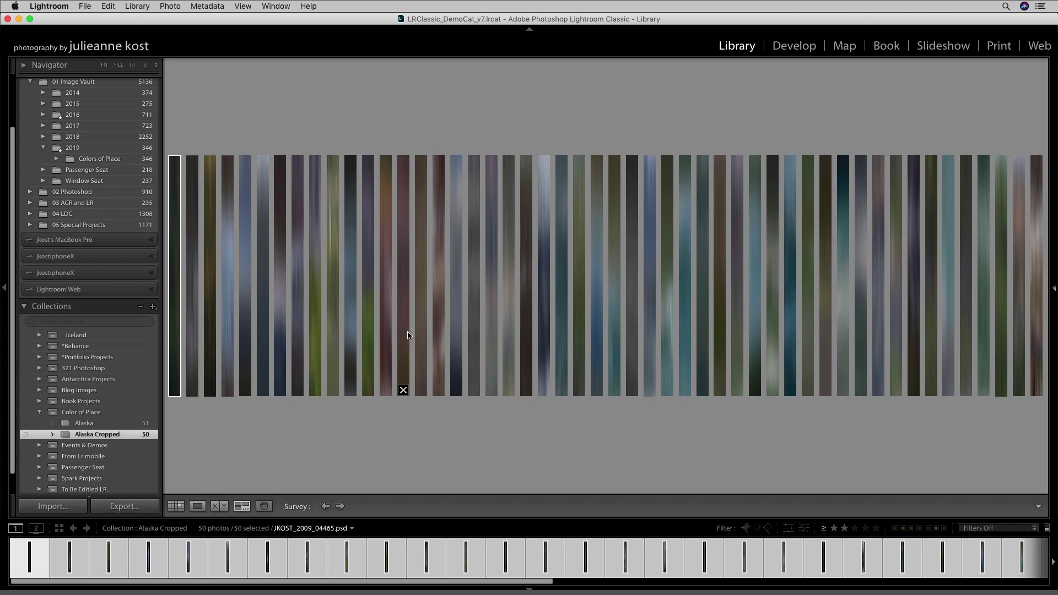
{"action": "key", "text": "g"}
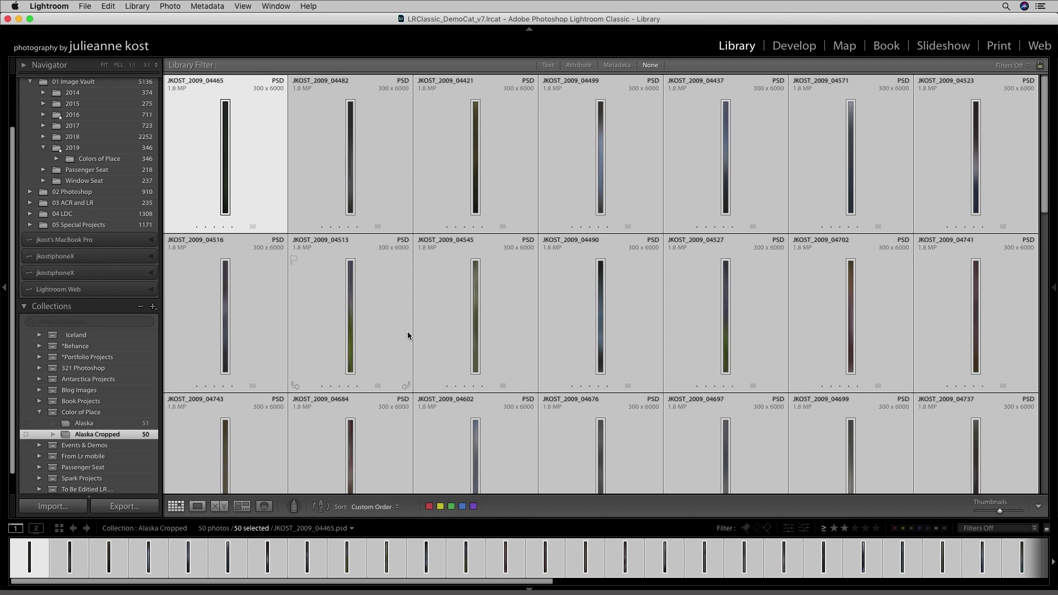
{"action": "left_click", "coordinate": [148, 506]}
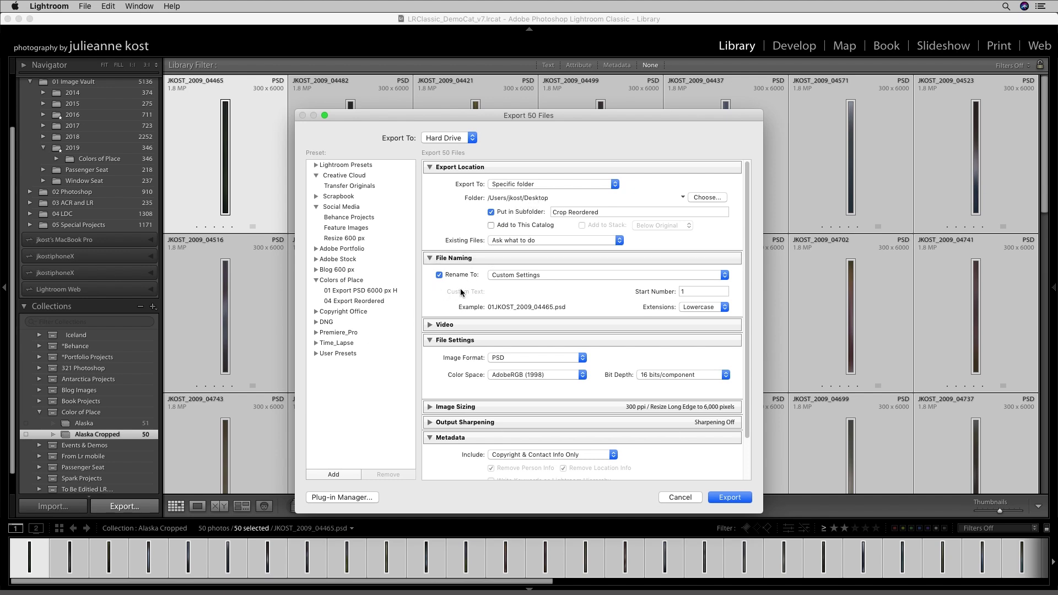
- Export the 50 PSDs named with a two-digit sequence number plus filename, e.g. 01JKOST_2009_04465.psd
{"action": "left_click", "coordinate": [530, 278]}
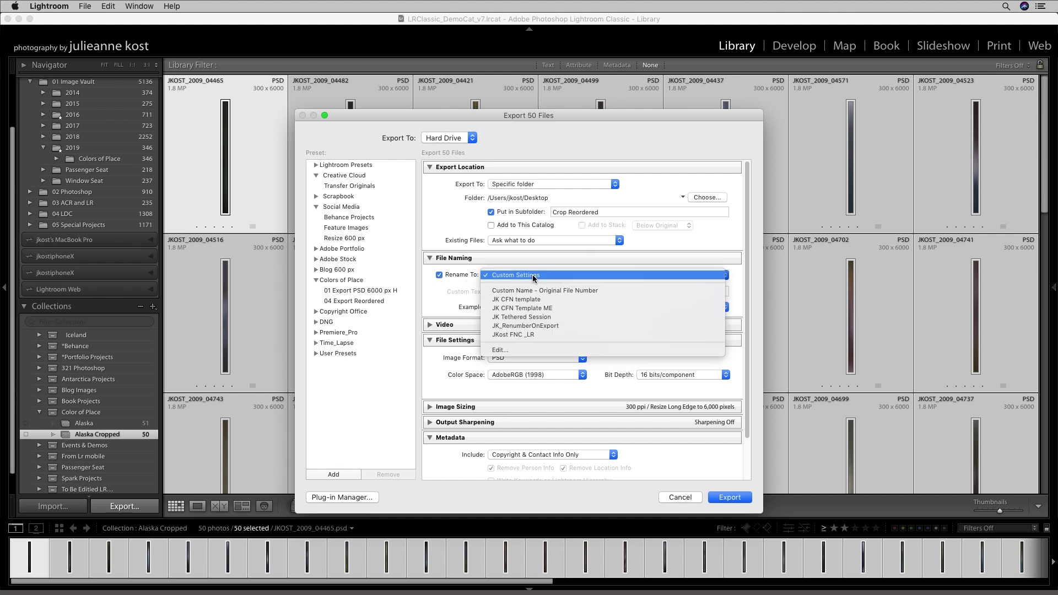
{"action": "left_click", "coordinate": [529, 352]}
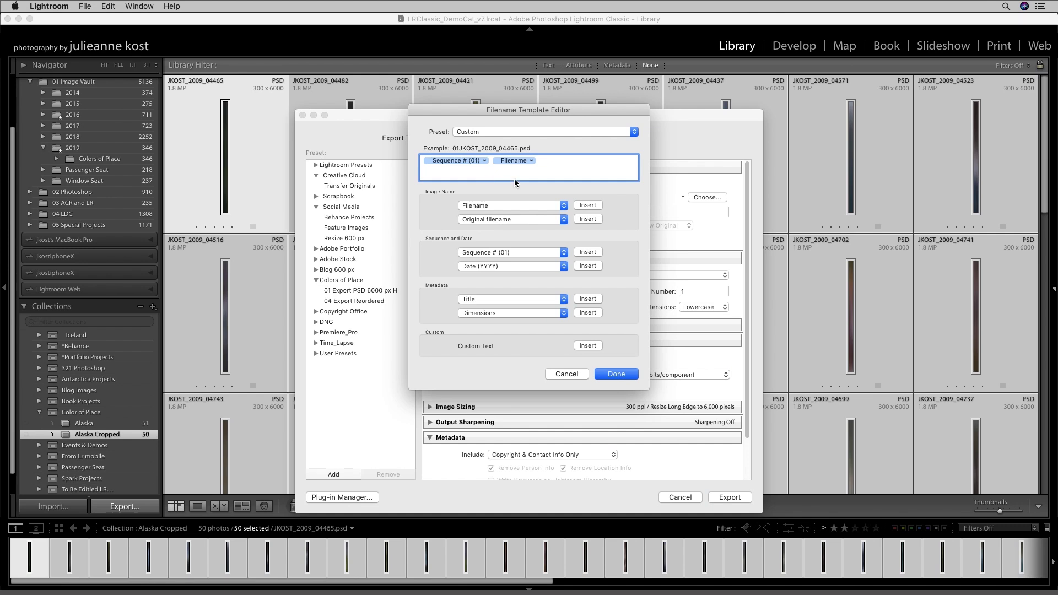
{"action": "key", "text": "BackSpace"}
{"action": "key", "text": "BackSpace"}
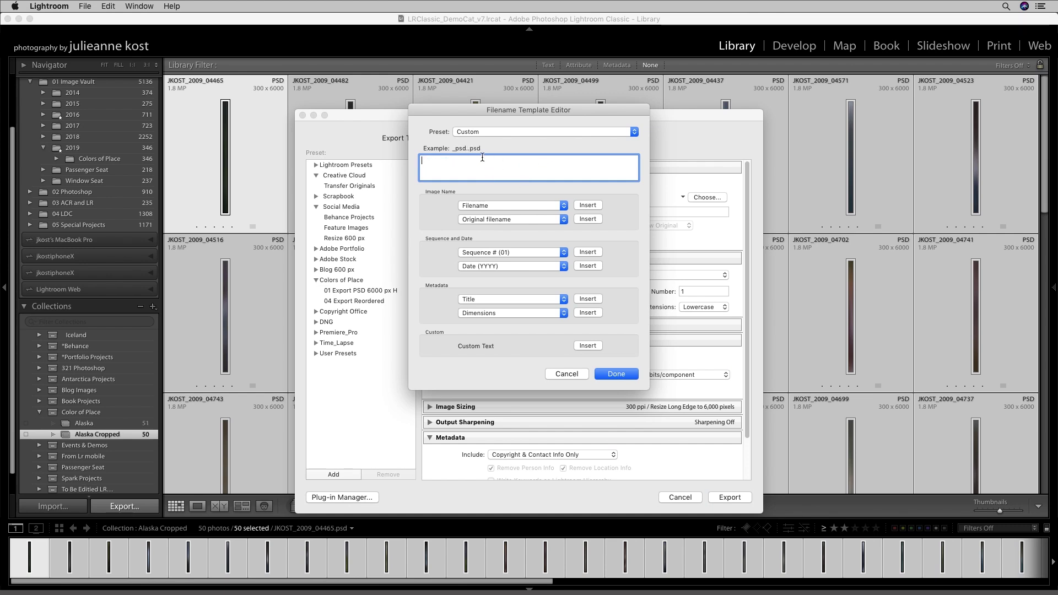
{"action": "left_click", "coordinate": [517, 252]}
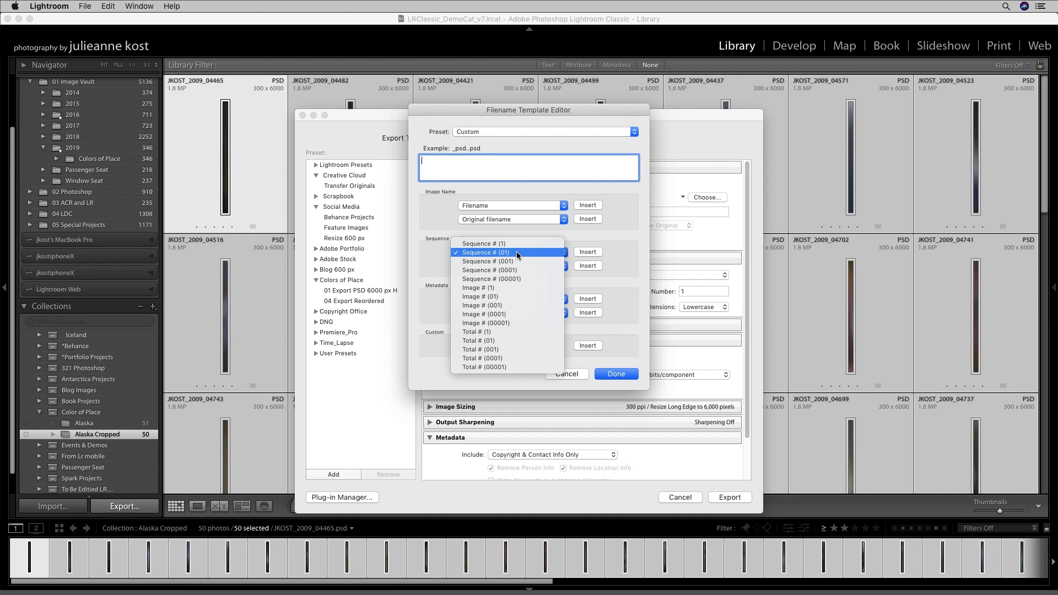
{"action": "left_click", "coordinate": [517, 251]}
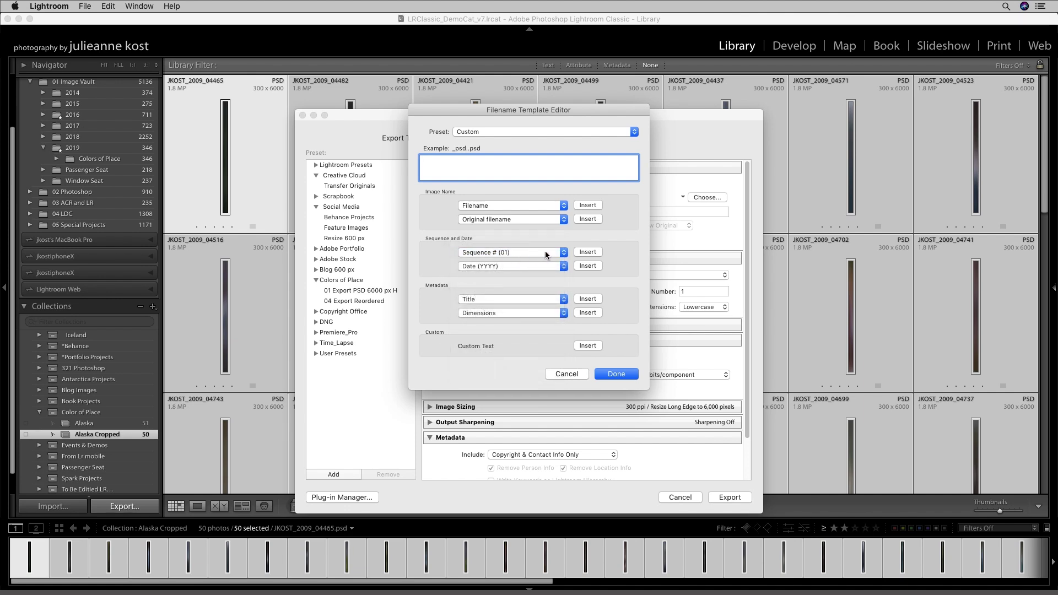
{"action": "left_click", "coordinate": [584, 251]}
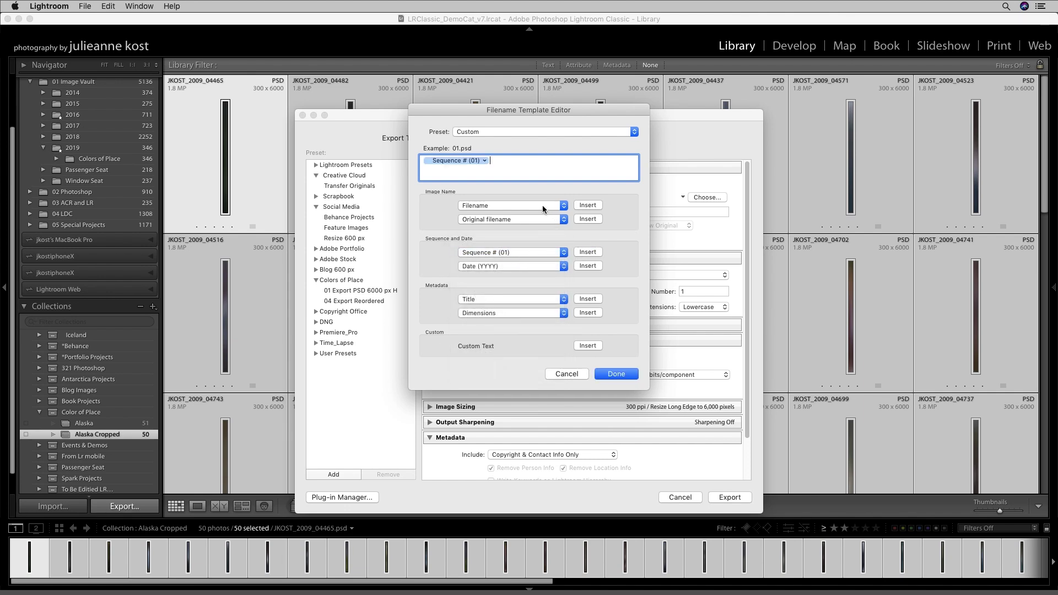
{"action": "left_click", "coordinate": [585, 205]}
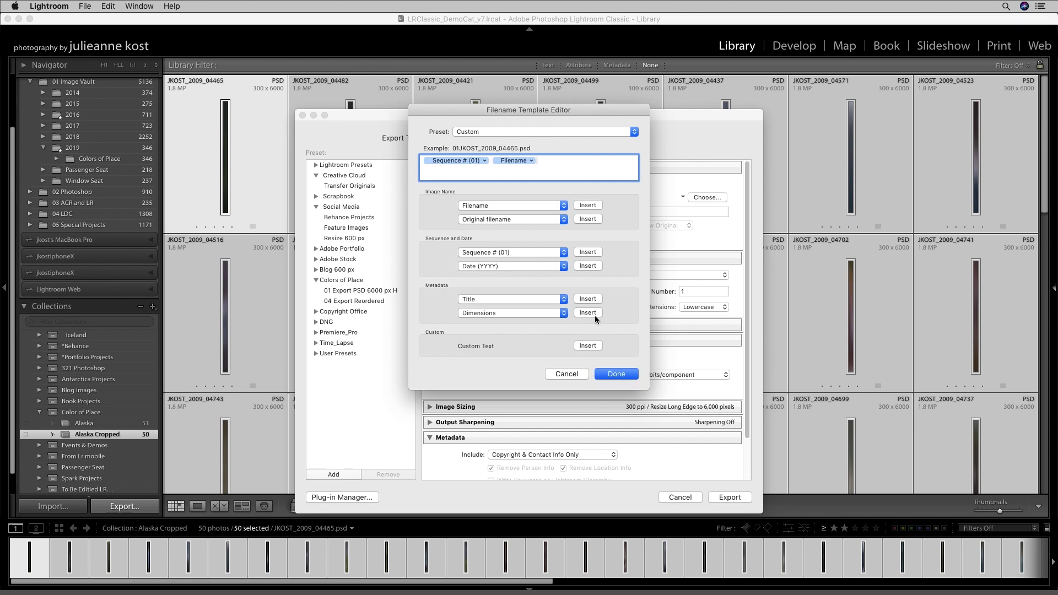
{"action": "left_click", "coordinate": [617, 374]}
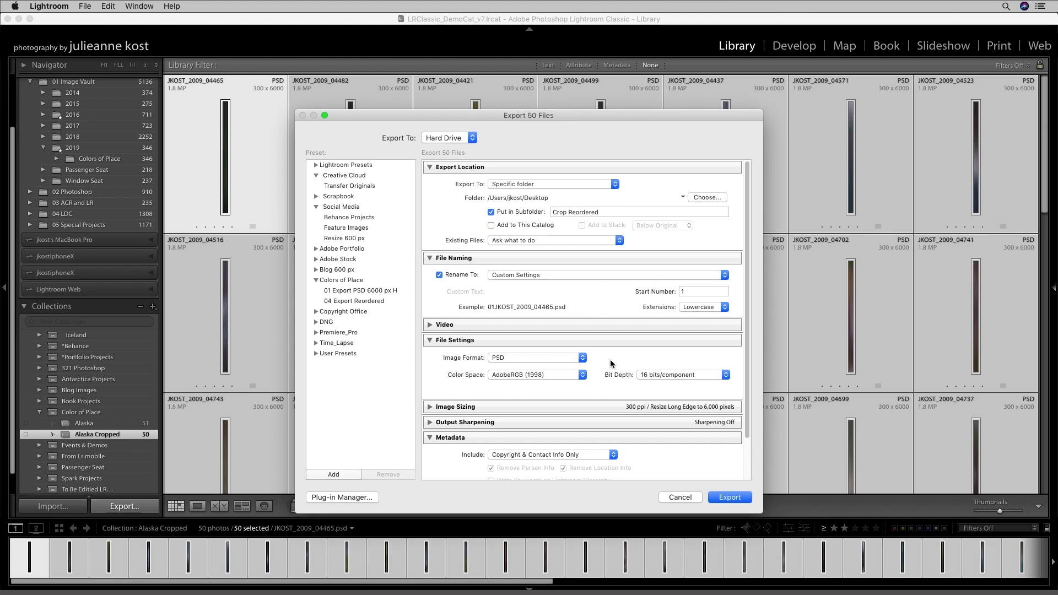
{"action": "left_click", "coordinate": [725, 497]}
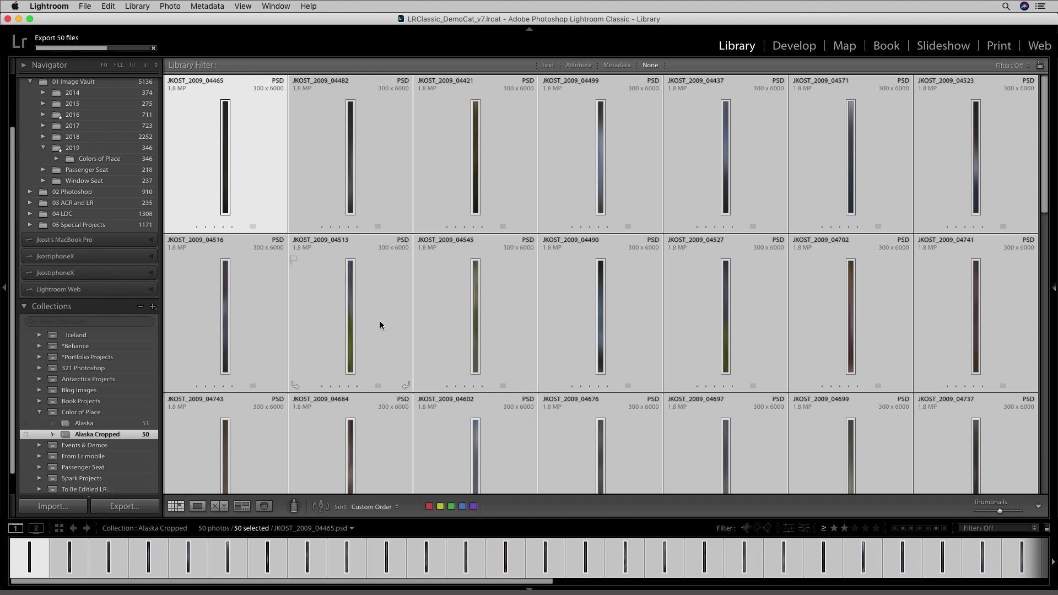
- Create a new 52 × 20 inch document at 300 ppi in Photoshop
{"action": "key", "text": "super+Tab"}
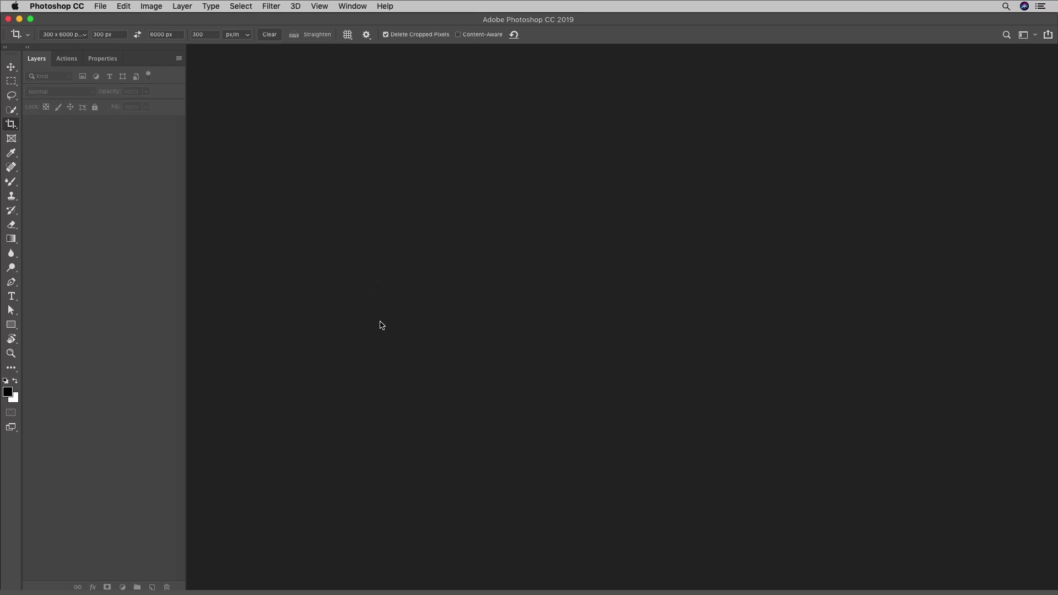
{"action": "left_click", "coordinate": [102, 7]}
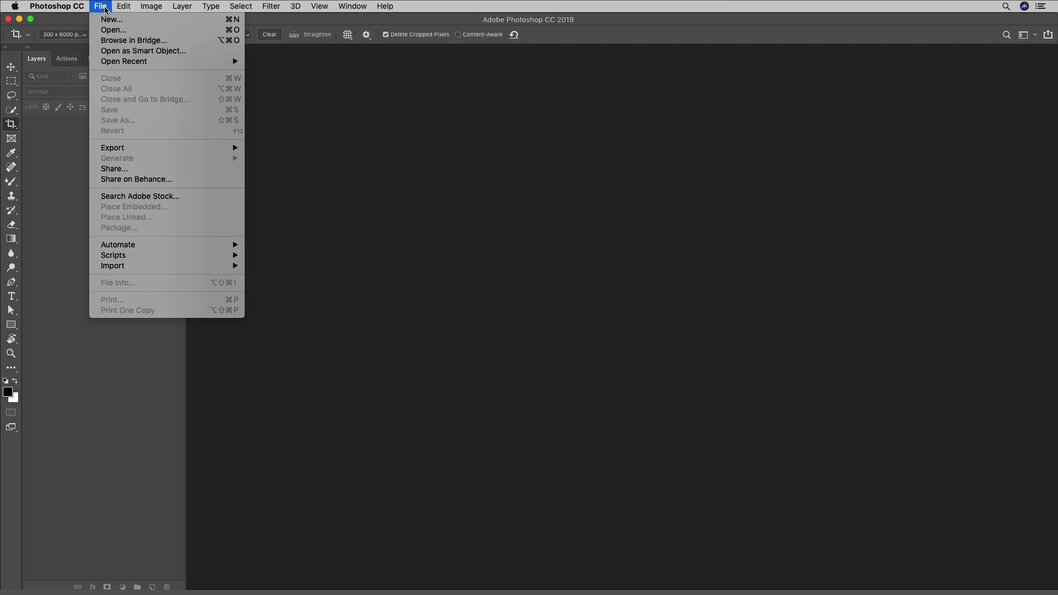
{"action": "left_click", "coordinate": [108, 21]}
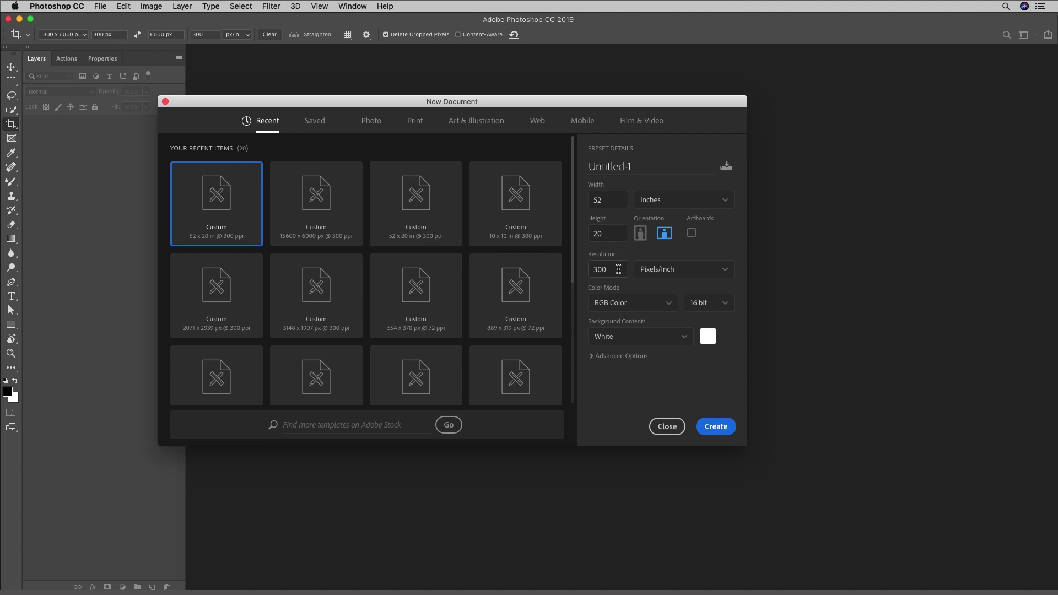
{"action": "left_click", "coordinate": [716, 426]}
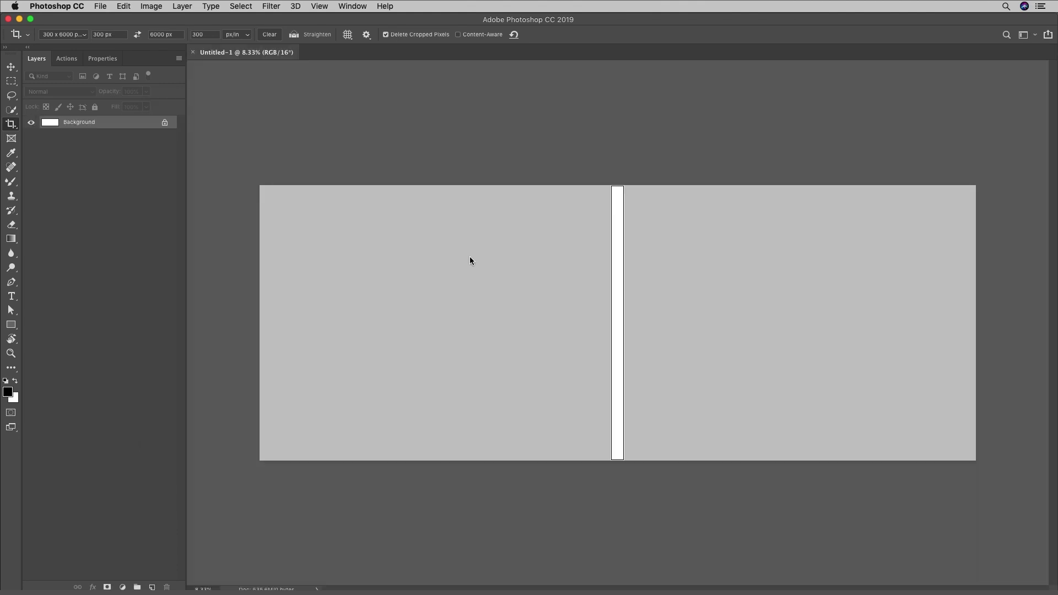
{"action": "left_click", "coordinate": [322, 7]}
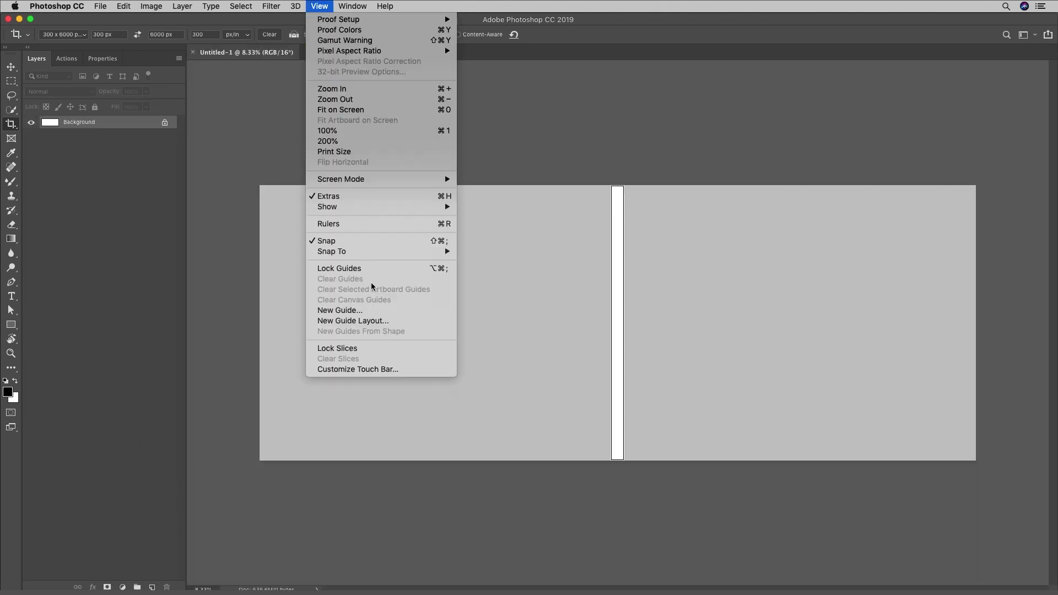
- Create a 50-column guide layout with 1-inch margins on all sides, clearing existing guides
{"action": "left_click", "coordinate": [387, 322]}
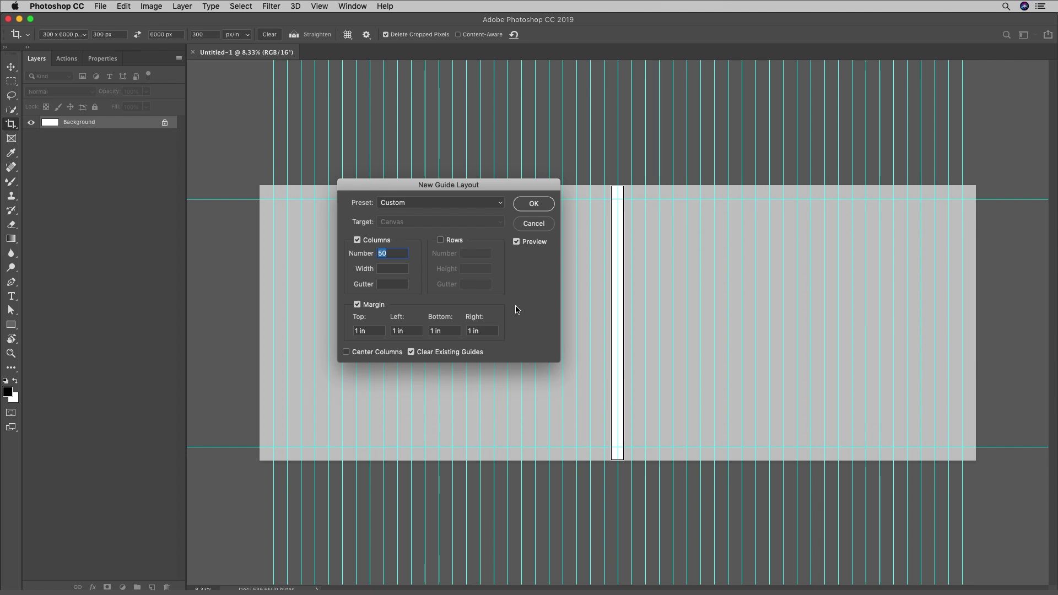
{"action": "left_click", "coordinate": [532, 204]}
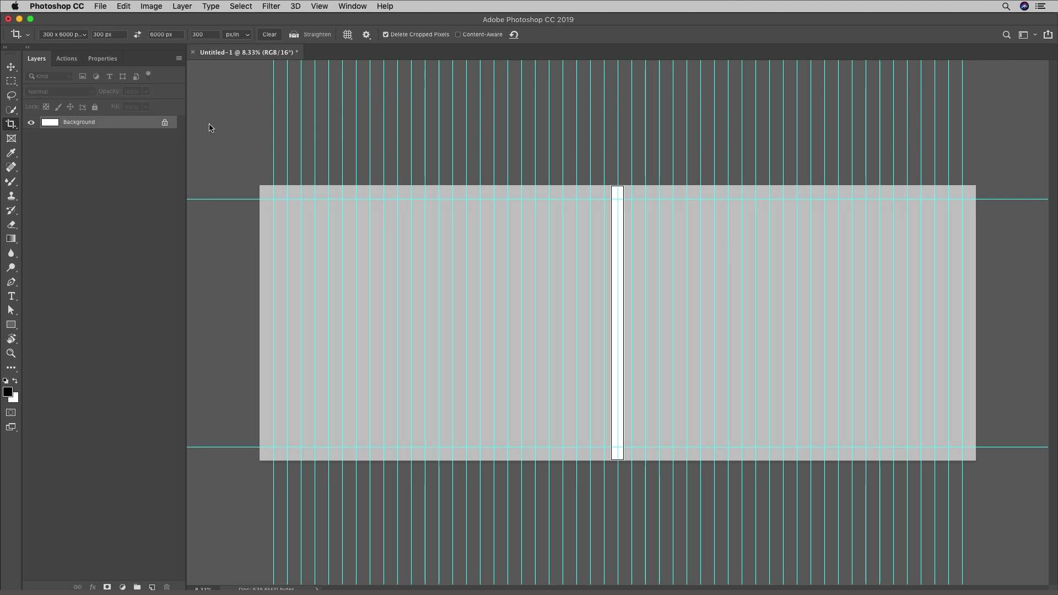
{"action": "left_click", "coordinate": [64, 7]}
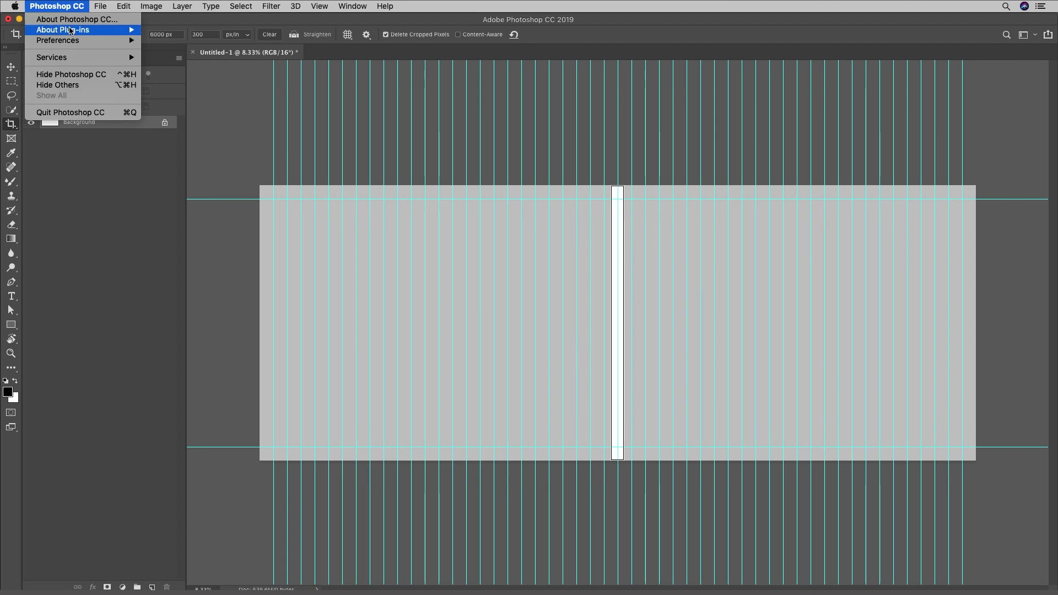
- In General preferences, enable Skip Transform when Placing and disable Always Create Smart Objects
{"action": "mouse_move", "coordinate": [83, 40]}
{"action": "left_click", "coordinate": [167, 41]}
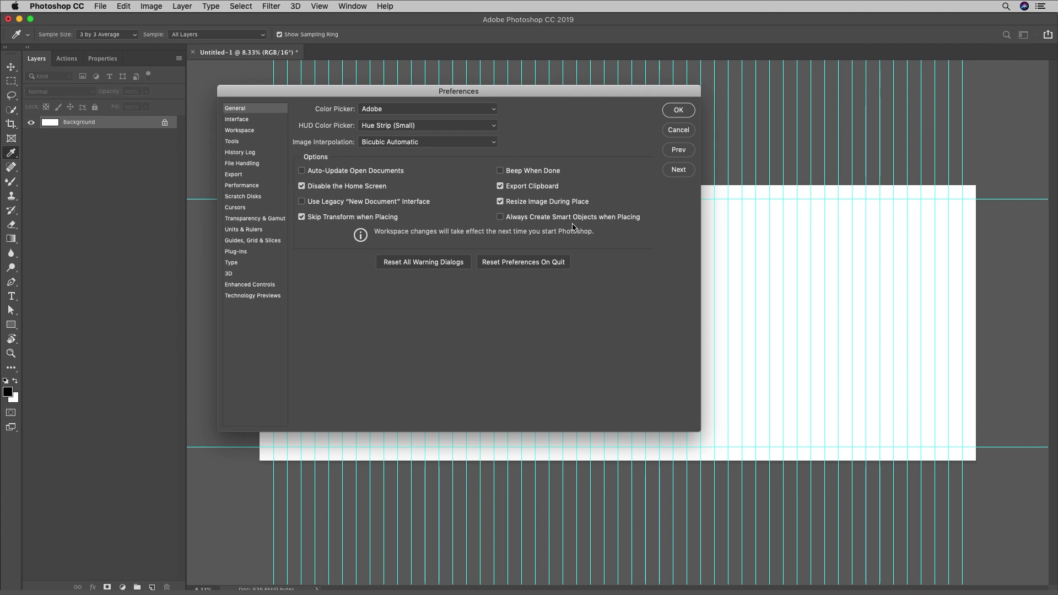
{"action": "left_click", "coordinate": [676, 110]}
{"action": "key", "text": "c"}
{"action": "key", "text": "super+Tab"}
{"action": "key", "text": "super+Tab"}
{"action": "key", "text": "super+Tab"}
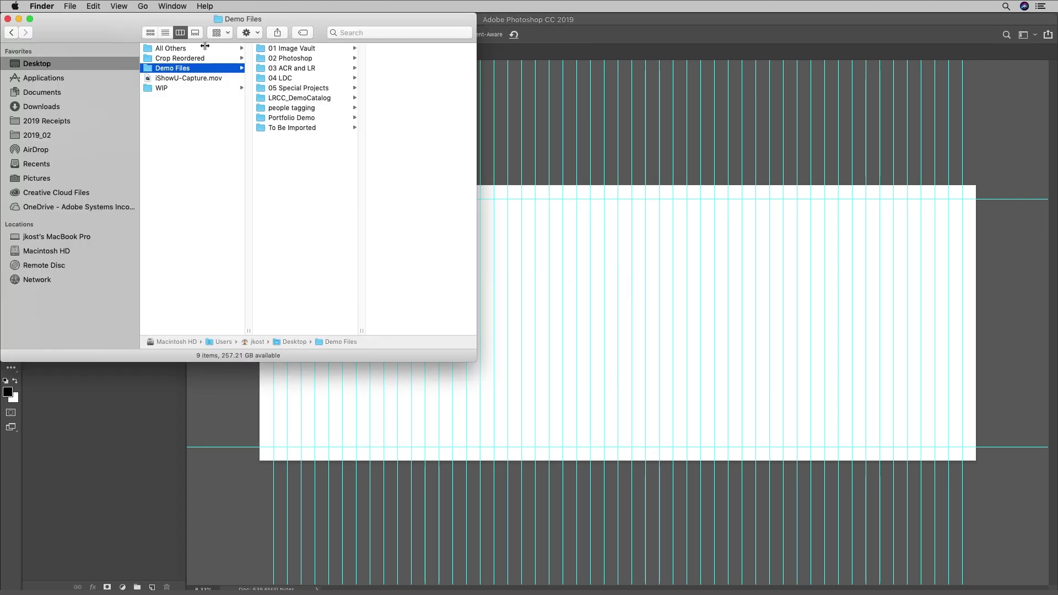
- Select all 50 files in the Crop Reordered folder and drag them onto the Untitled-1 canvas
{"action": "left_click", "coordinate": [200, 59]}
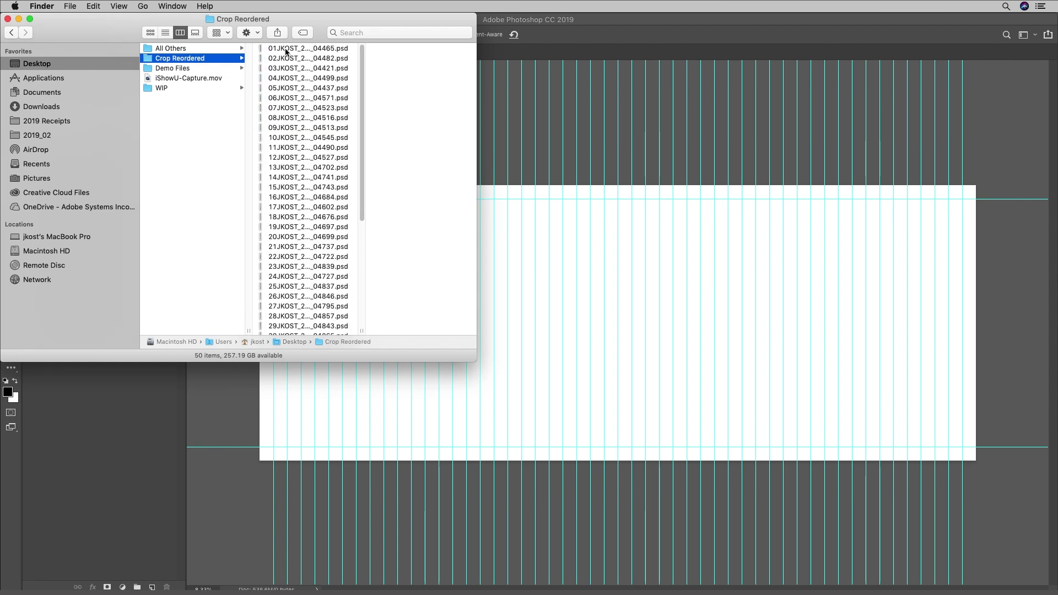
{"action": "left_click", "coordinate": [286, 50]}
{"action": "key", "text": "super+a"}
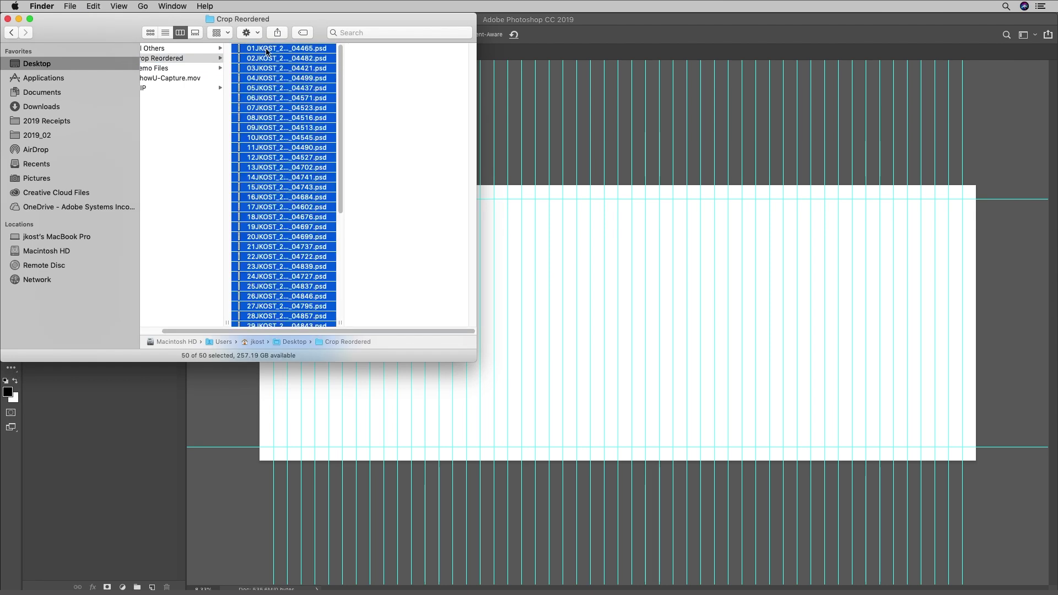
{"action": "left_click_drag", "start_coordinate": [273, 54], "coordinate": [610, 218]}
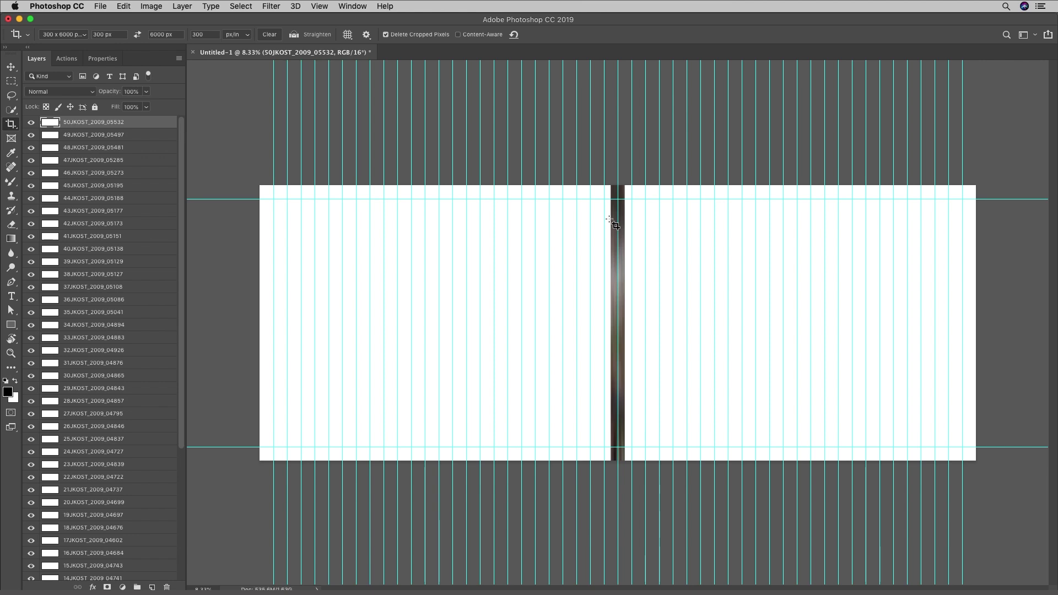
{"action": "key", "text": "v"}
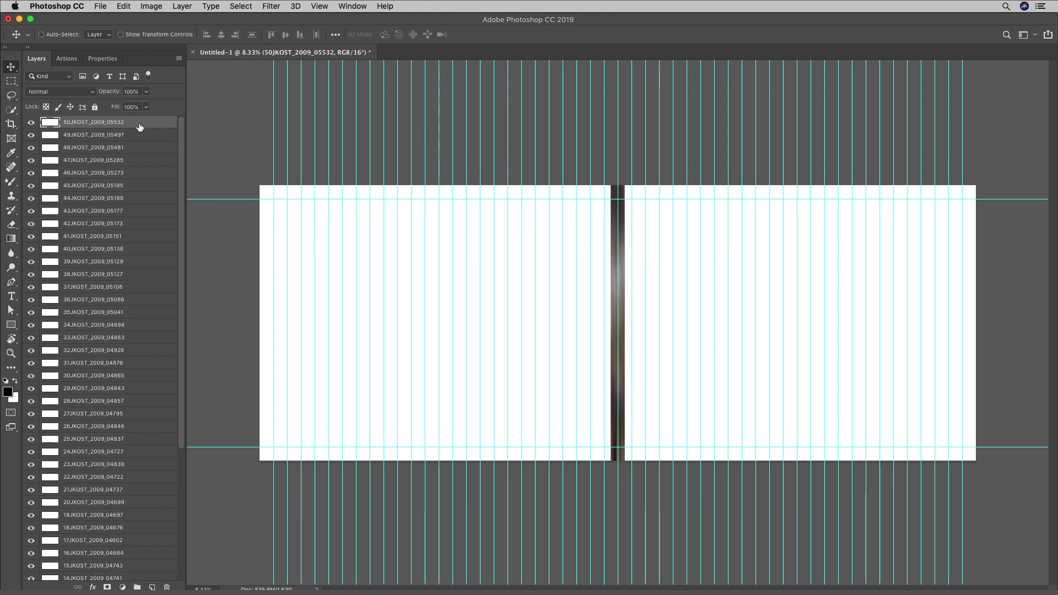
- Move strip 50 to the rightmost guide column and strip 01 to the leftmost, then select layers 01–50
{"action": "left_click_drag", "start_coordinate": [634, 297], "coordinate": [958, 283]}
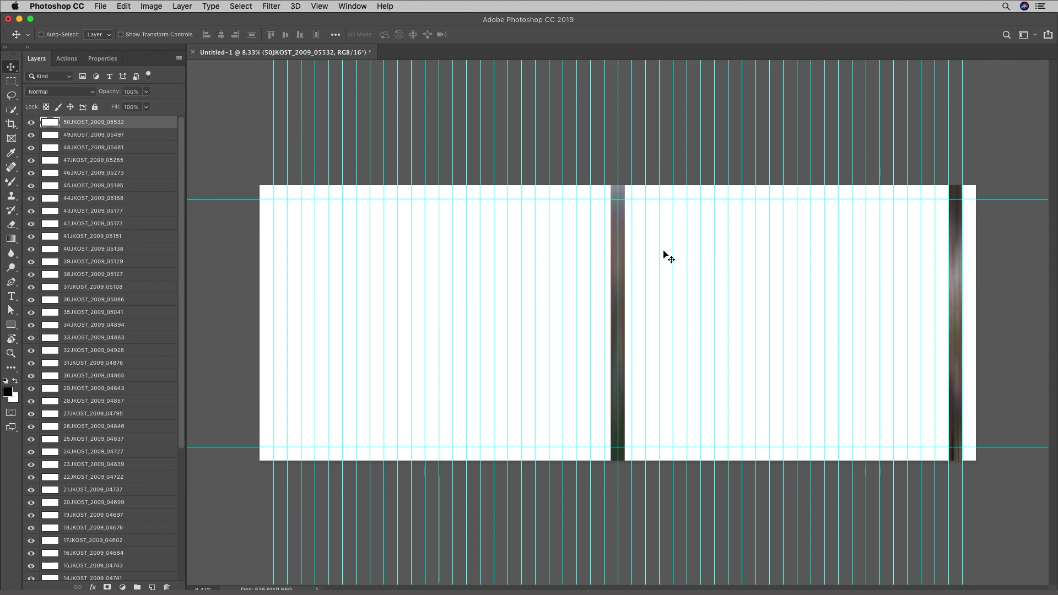
{"action": "left_click_drag", "start_coordinate": [182, 137], "coordinate": [191, 300]}
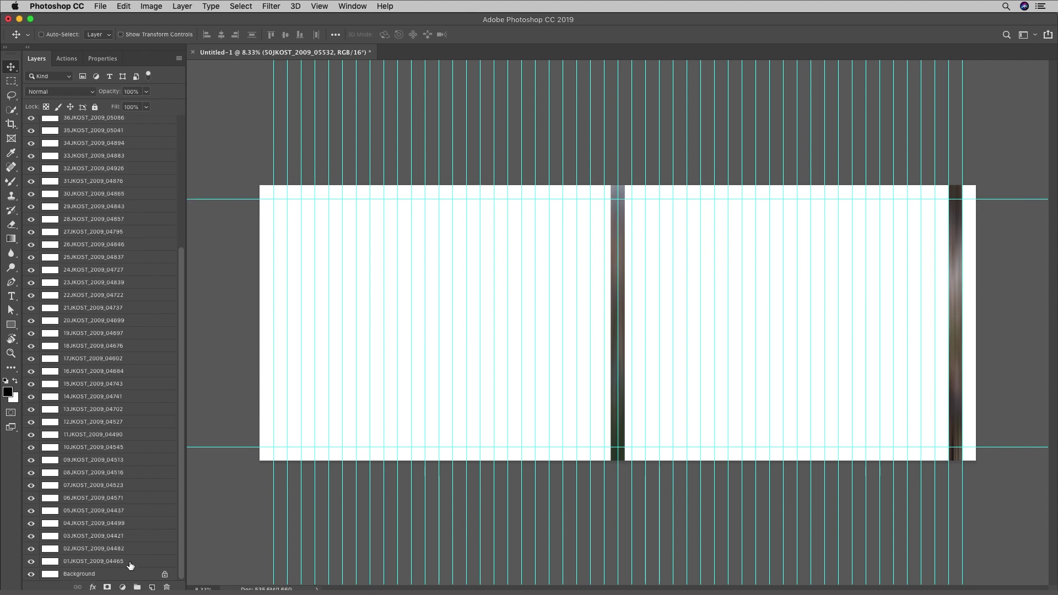
{"action": "left_click", "coordinate": [135, 561]}
{"action": "left_click_drag", "start_coordinate": [608, 371], "coordinate": [278, 360]}
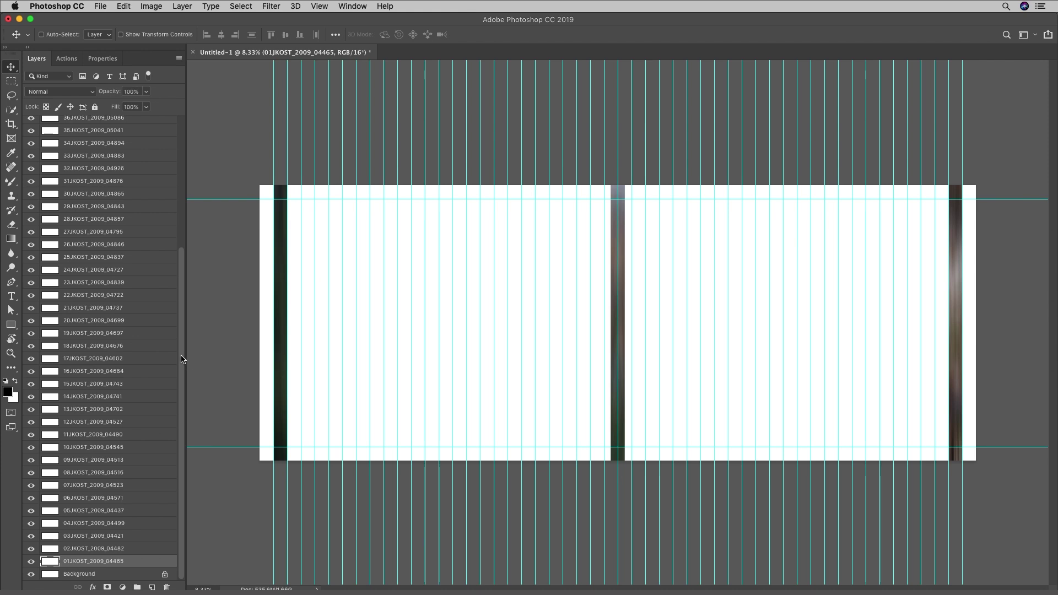
{"action": "left_click_drag", "start_coordinate": [181, 359], "coordinate": [190, 215]}
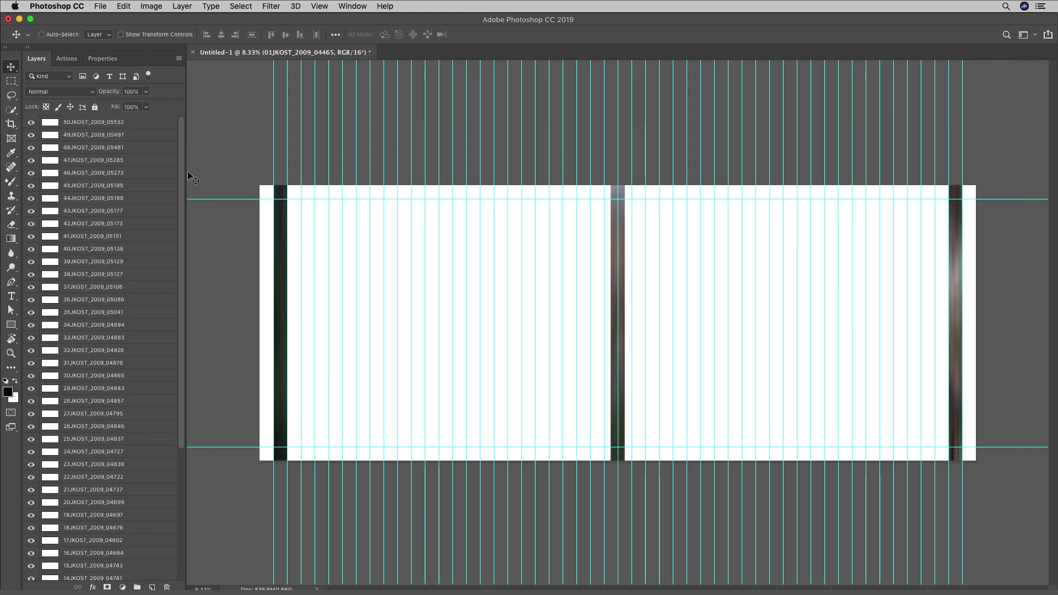
{"action": "left_click", "coordinate": [144, 122], "text": "shift"}
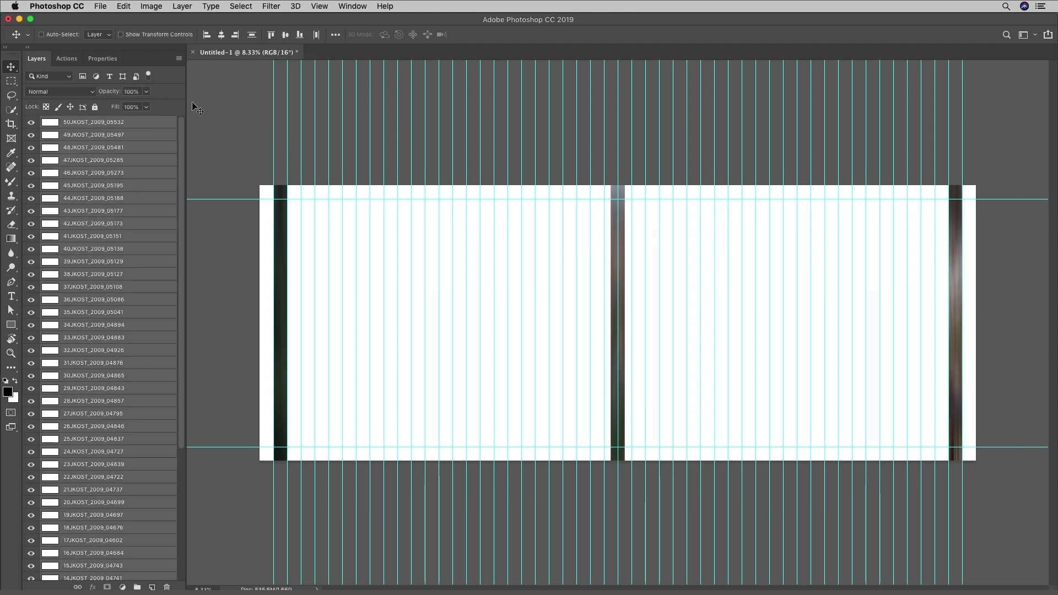
- Distribute all 50 strip layers evenly by horizontal centers across the canvas
{"action": "left_click", "coordinate": [336, 35]}
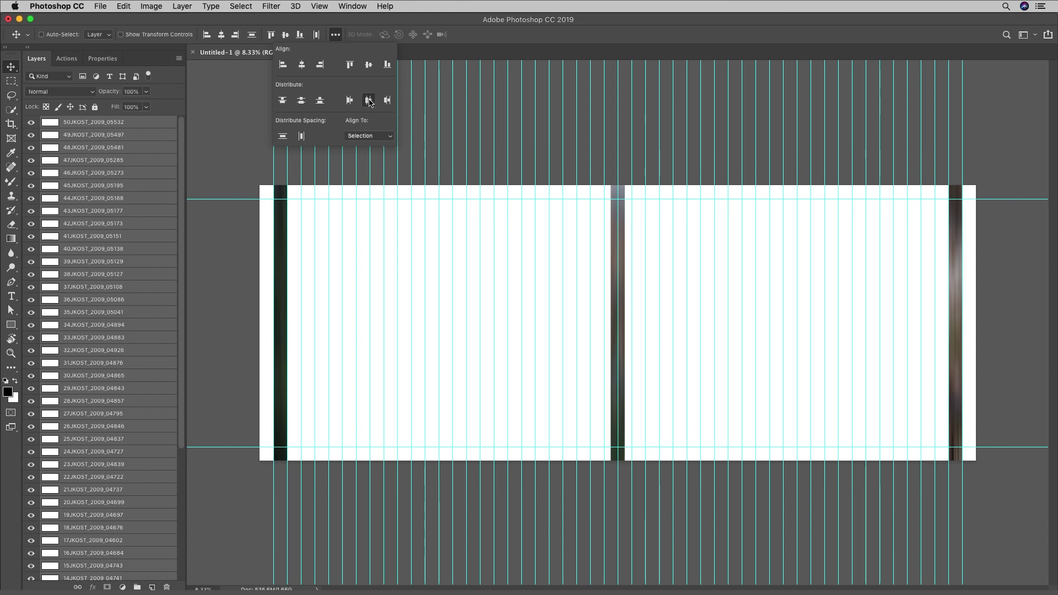
{"action": "left_click", "coordinate": [437, 105]}
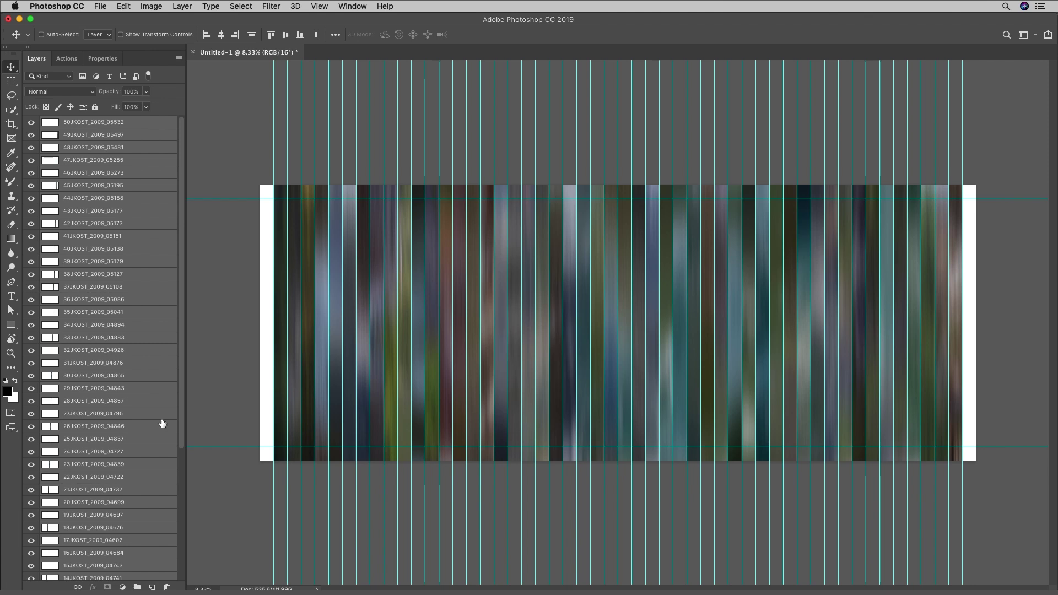
{"action": "left_click", "coordinate": [152, 588]}
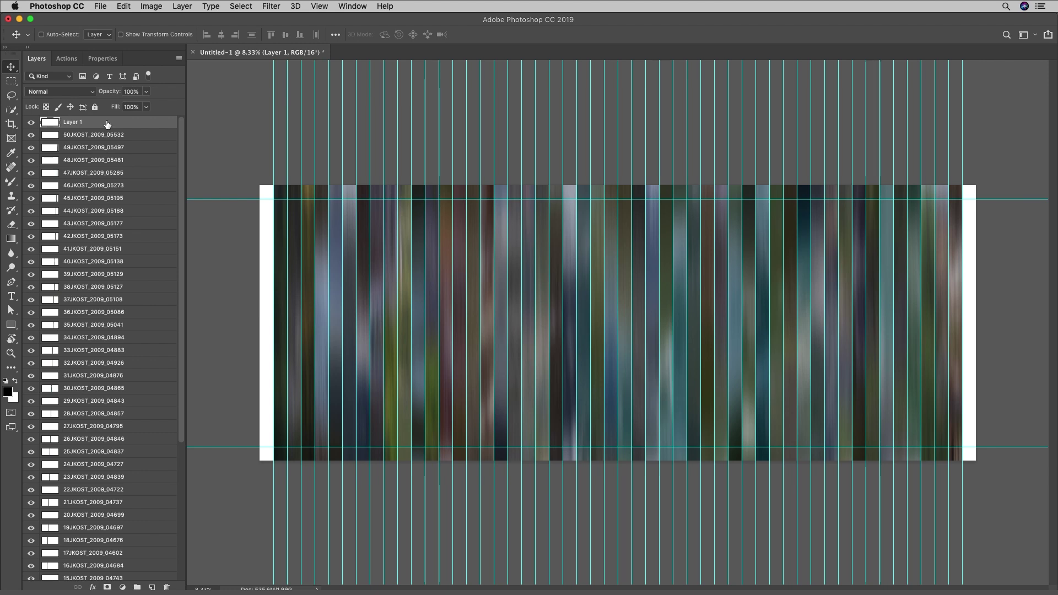
- Stamp all visible strips into Layer 1 with Merge Visible and reapply the last Blur Gallery filter
{"action": "left_click", "coordinate": [182, 6]}
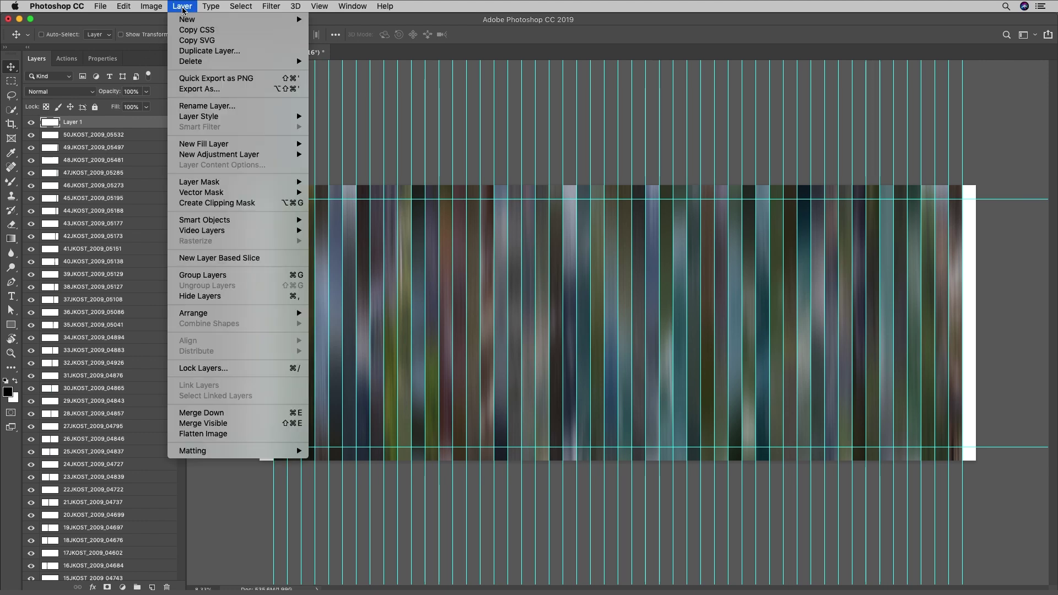
{"action": "left_click", "coordinate": [232, 423]}
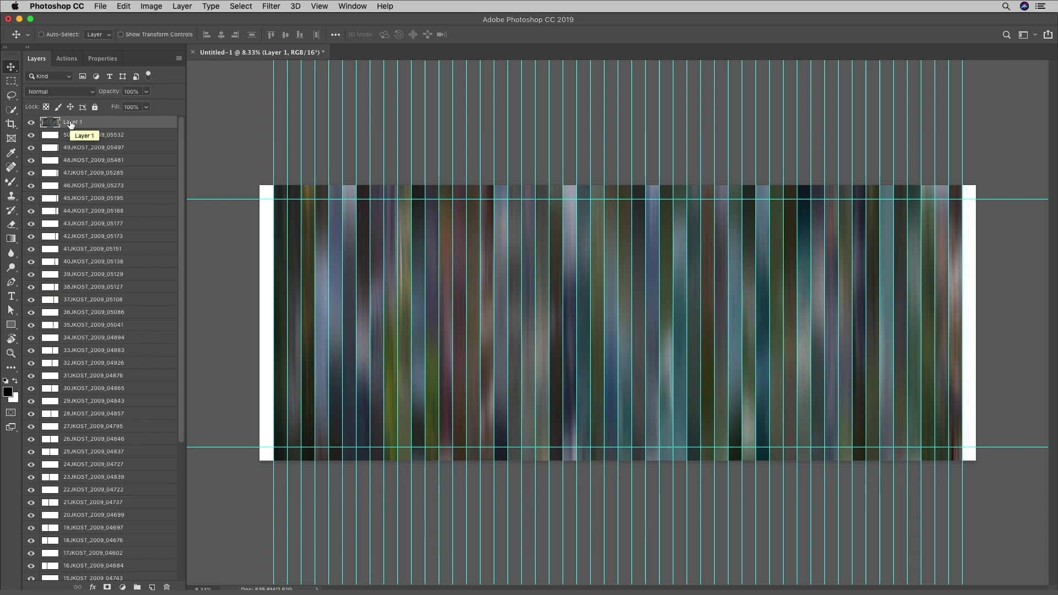
{"action": "left_click", "coordinate": [271, 6]}
{"action": "left_click", "coordinate": [333, 22]}
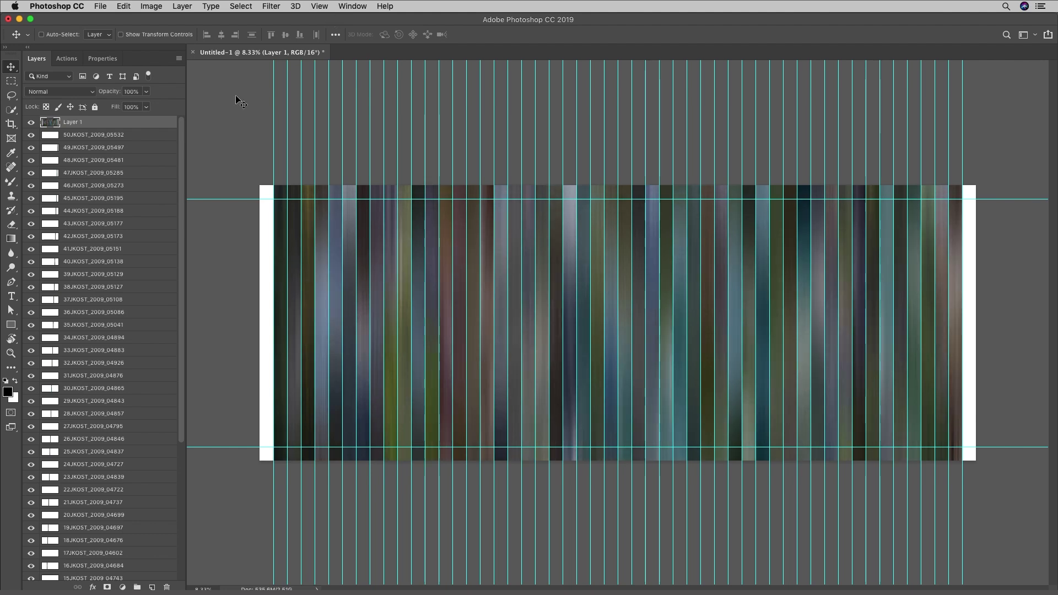
- Add a new top layer named 'border'
{"action": "left_click", "coordinate": [153, 588]}
{"action": "double_click", "coordinate": [77, 122]}
{"action": "type", "text": "border"}
{"action": "key", "text": "Return"}
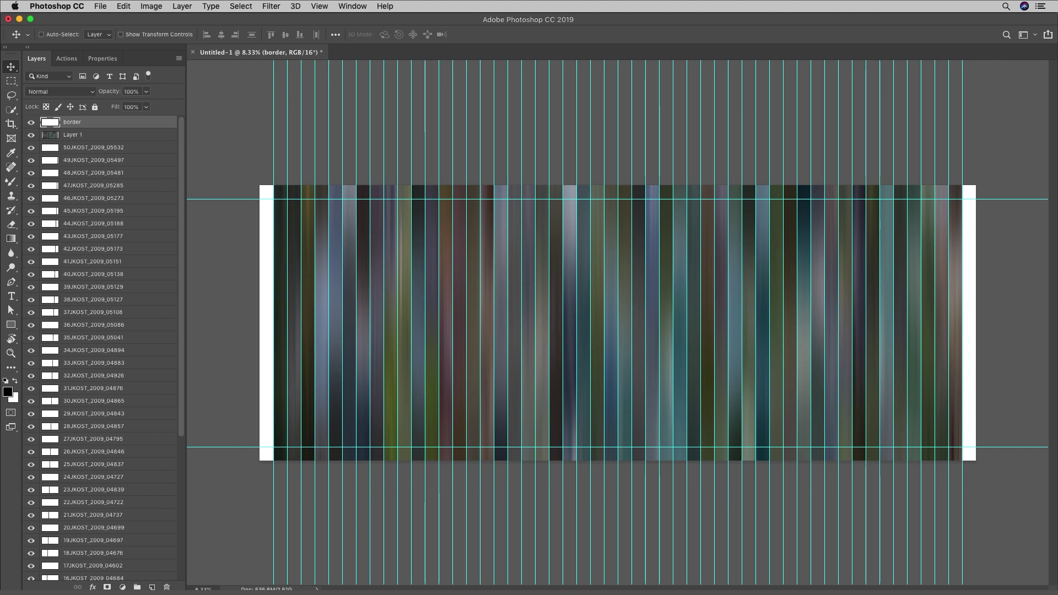
- Select the area inside the guides, invert it, and fill the outer border with white
{"action": "key", "text": "m"}
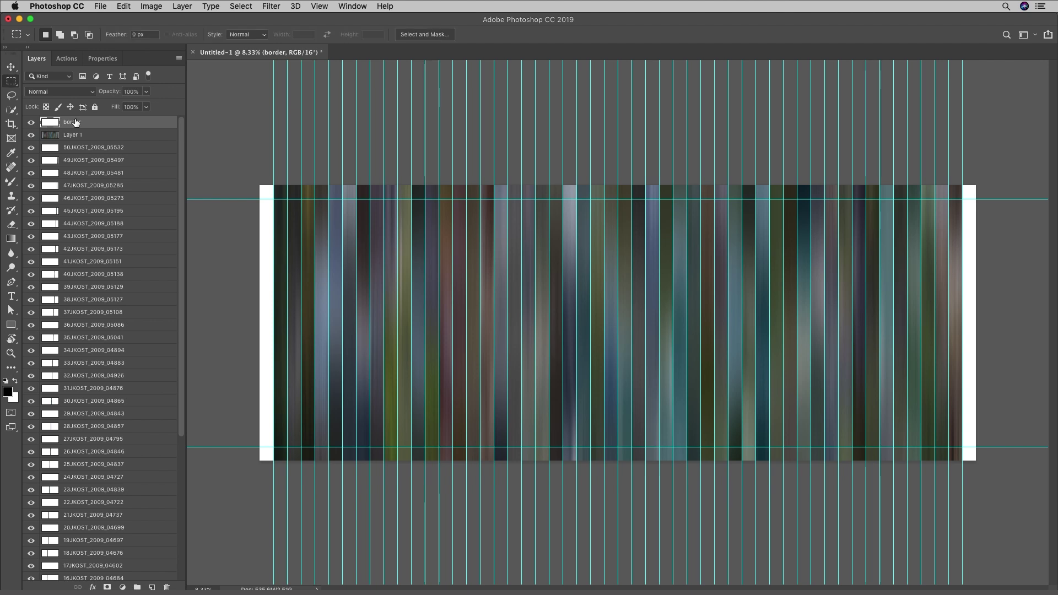
{"action": "left_click_drag", "start_coordinate": [274, 199], "coordinate": [962, 447]}
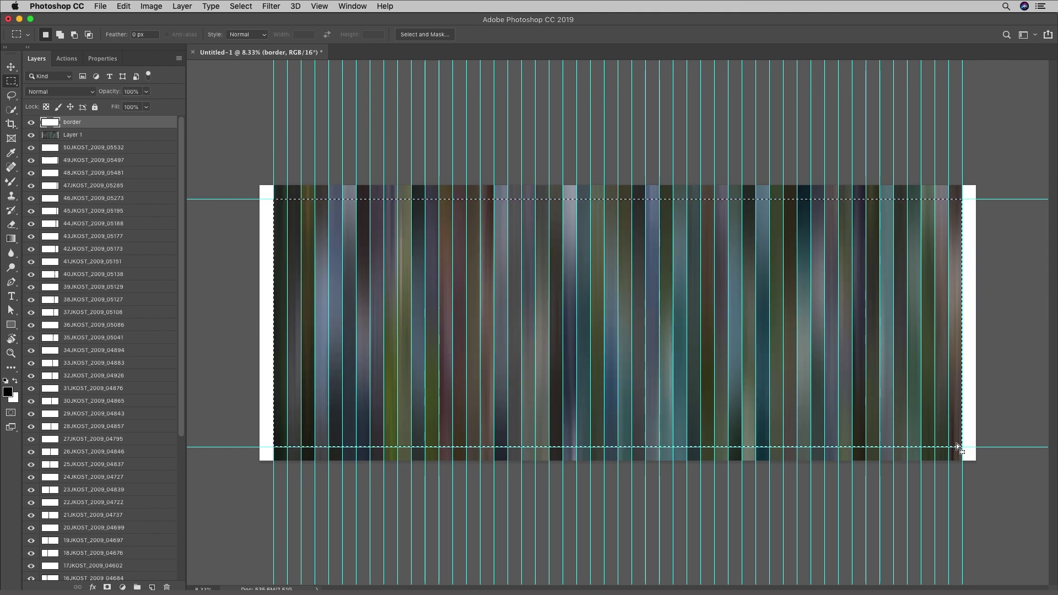
{"action": "left_click", "coordinate": [240, 6]}
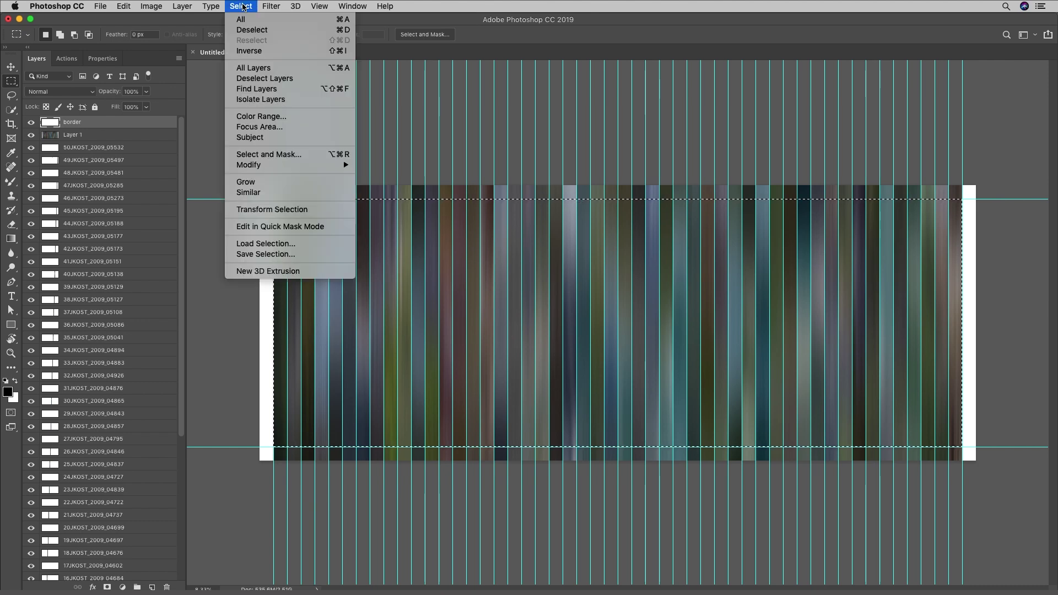
{"action": "left_click", "coordinate": [249, 51]}
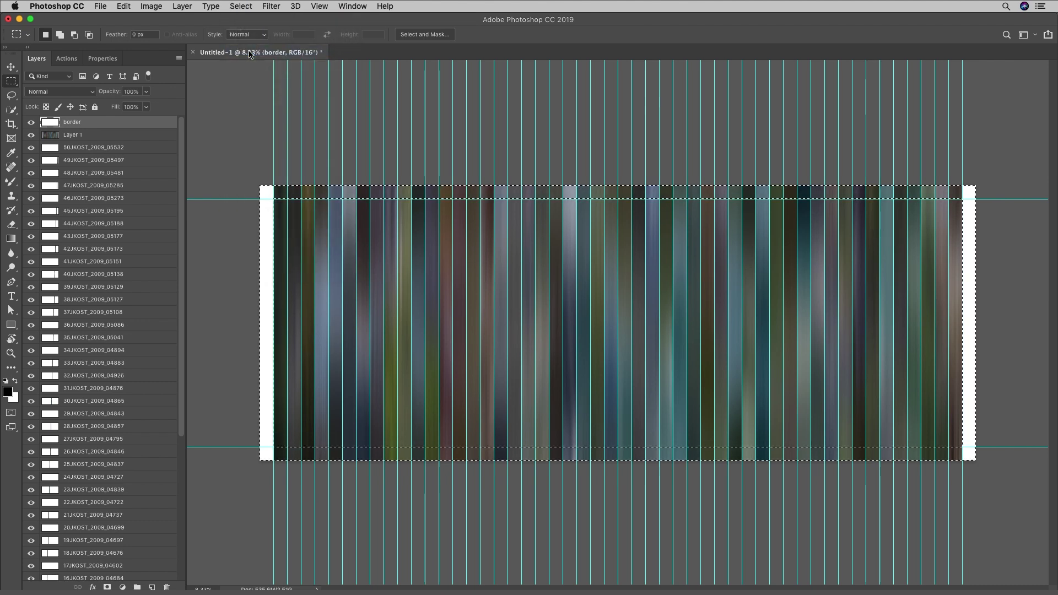
{"action": "left_click", "coordinate": [124, 7]}
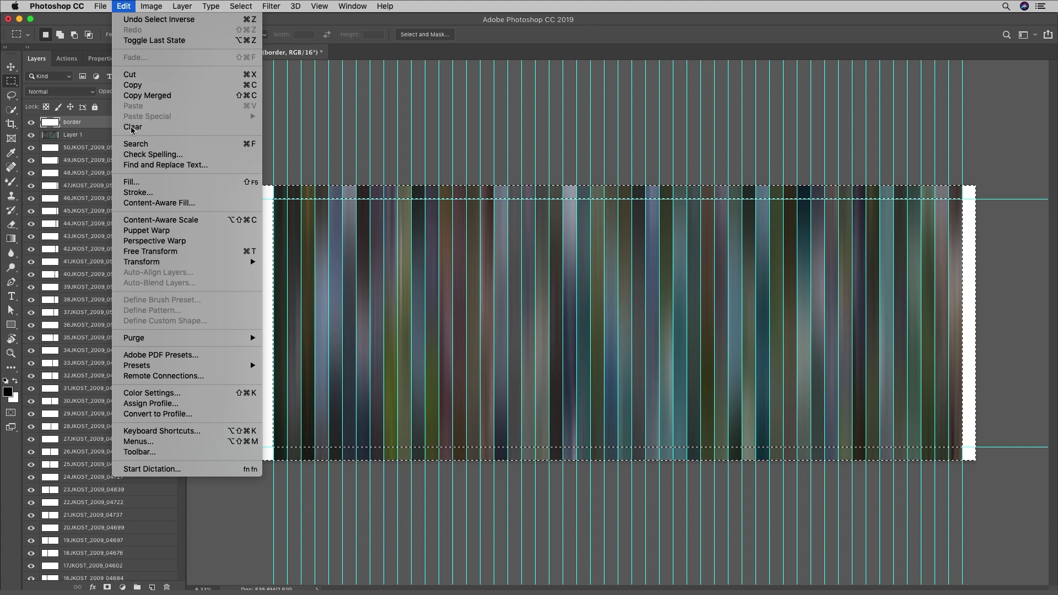
{"action": "left_click", "coordinate": [150, 184]}
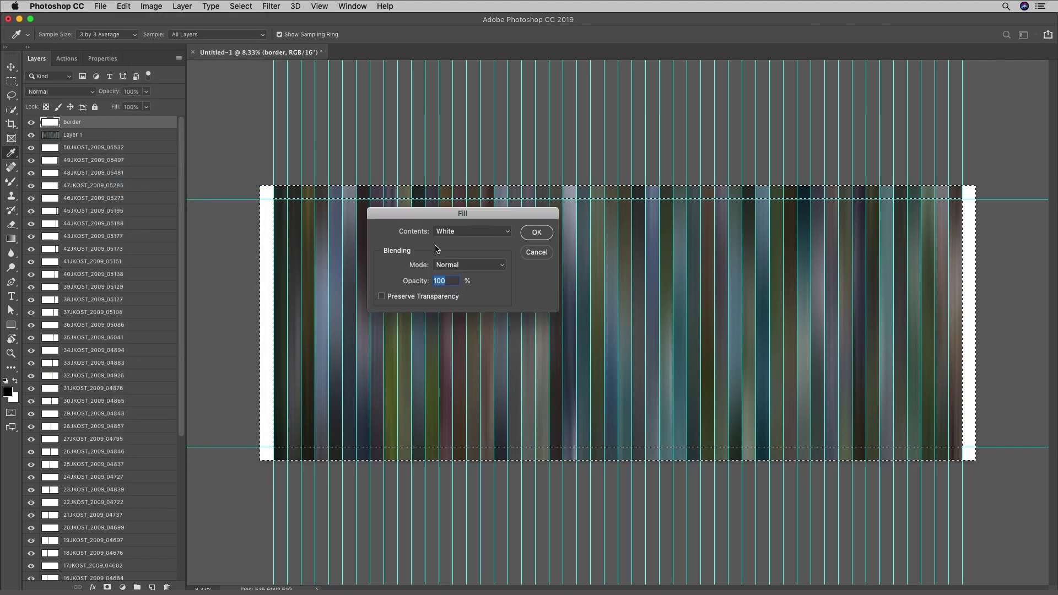
{"action": "left_click", "coordinate": [536, 233]}
{"action": "key", "text": "m"}
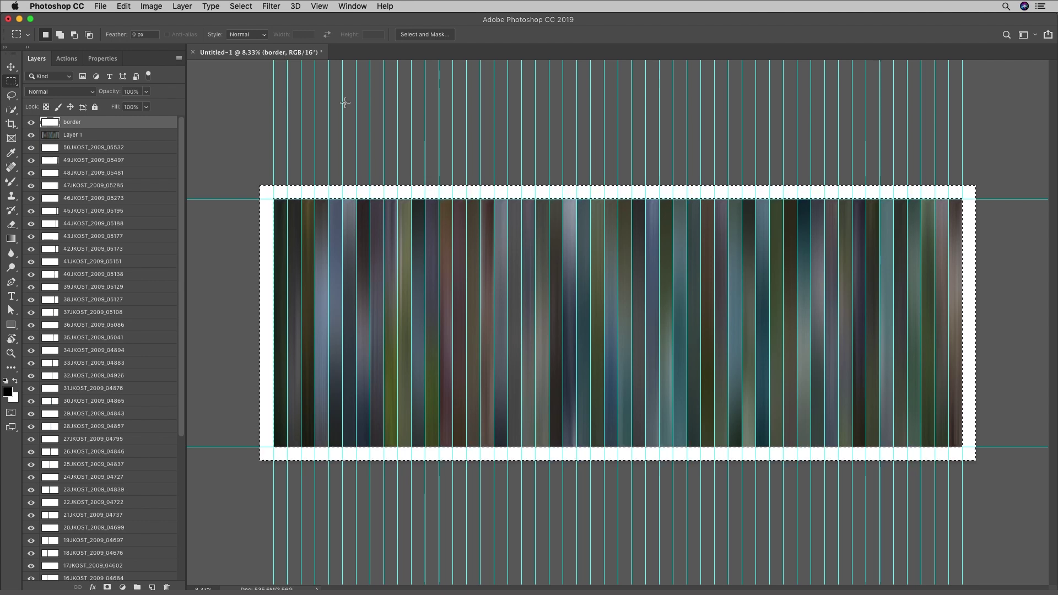
- Deselect the border and clear all guides from the canvas
{"action": "left_click", "coordinate": [246, 8]}
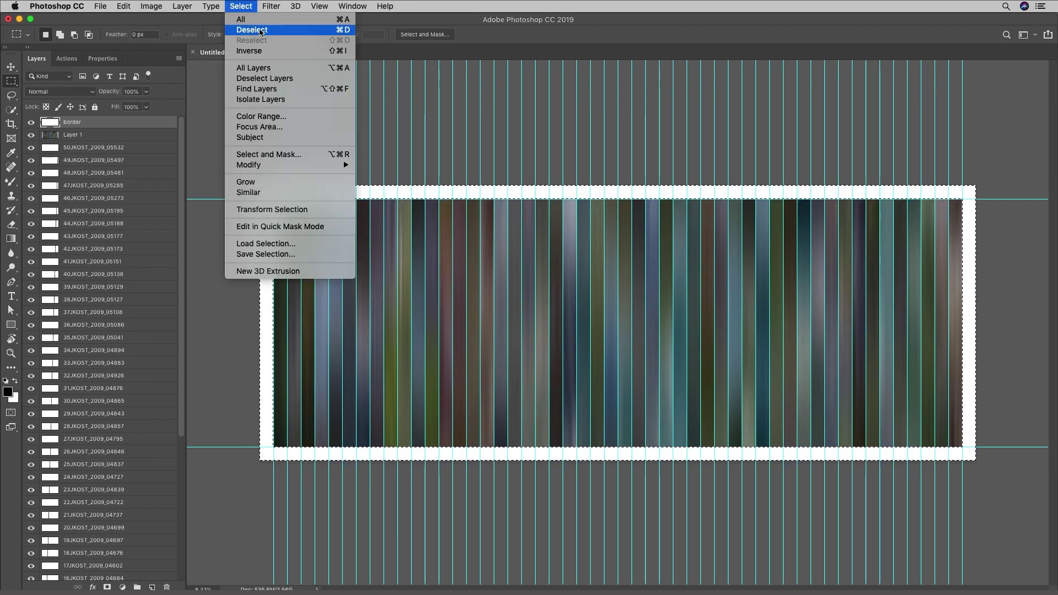
{"action": "left_click", "coordinate": [279, 33]}
{"action": "left_click", "coordinate": [319, 6]}
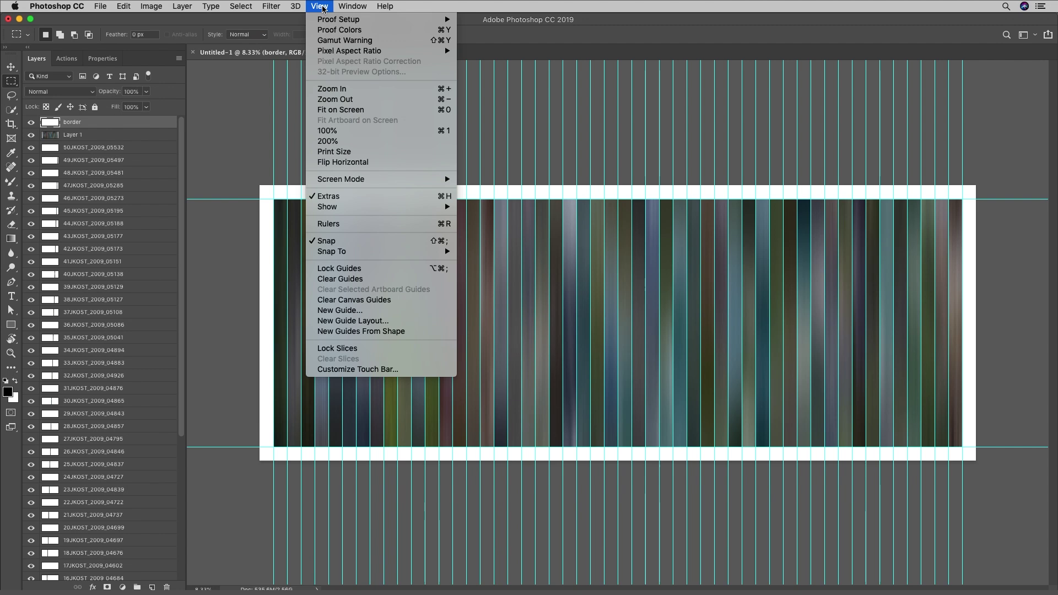
{"action": "left_click", "coordinate": [357, 278]}
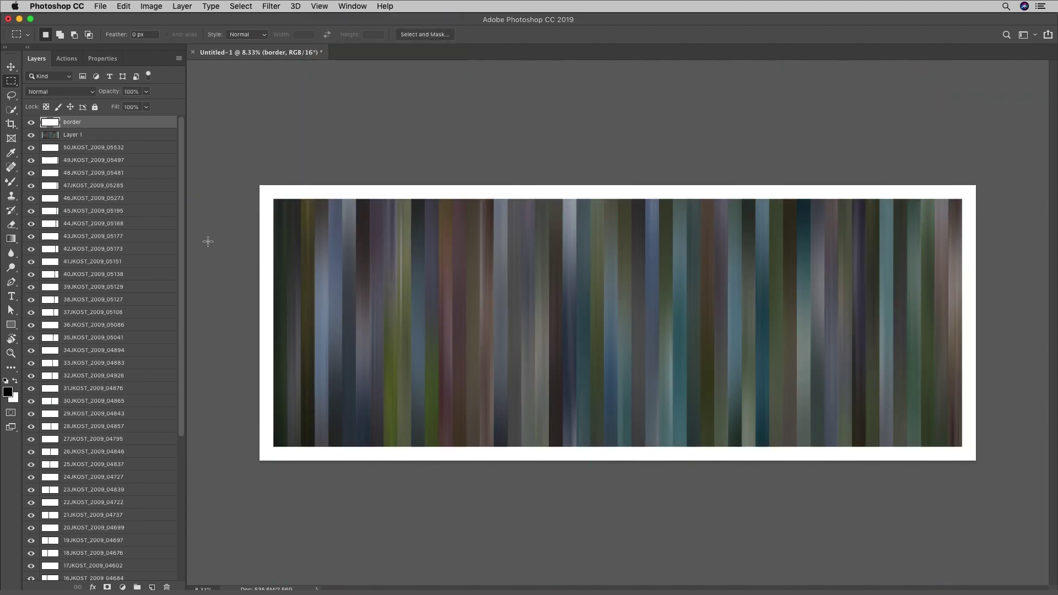